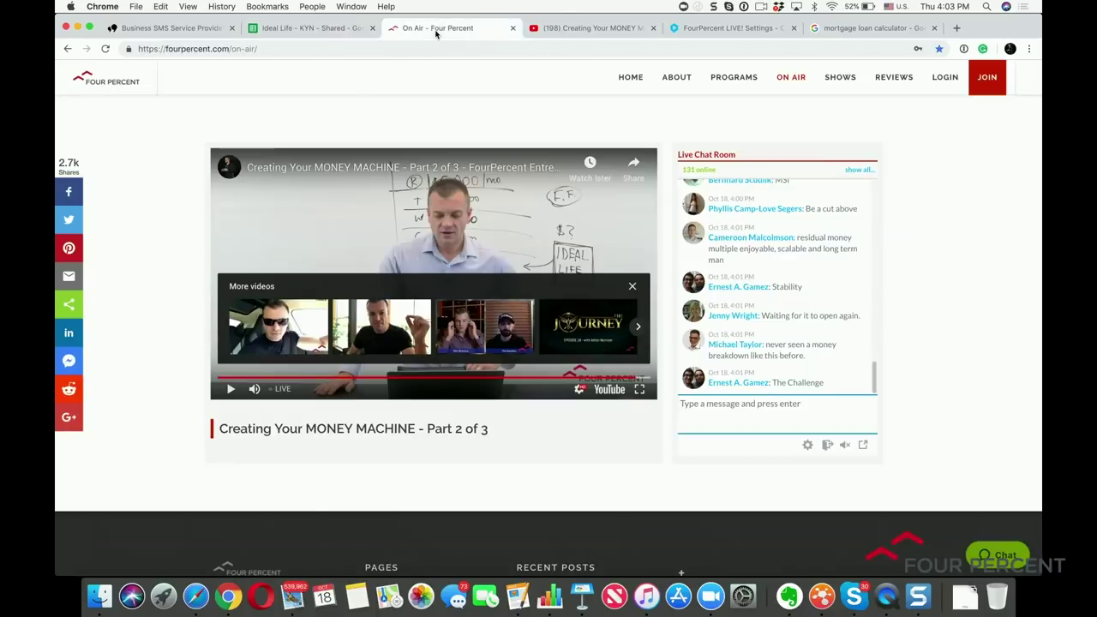
Step: Switch to the Ideal Life - KYN - Shared spreadsheet, dismiss the insert-menu shortcut notice and enlarge the page
click(313, 29)
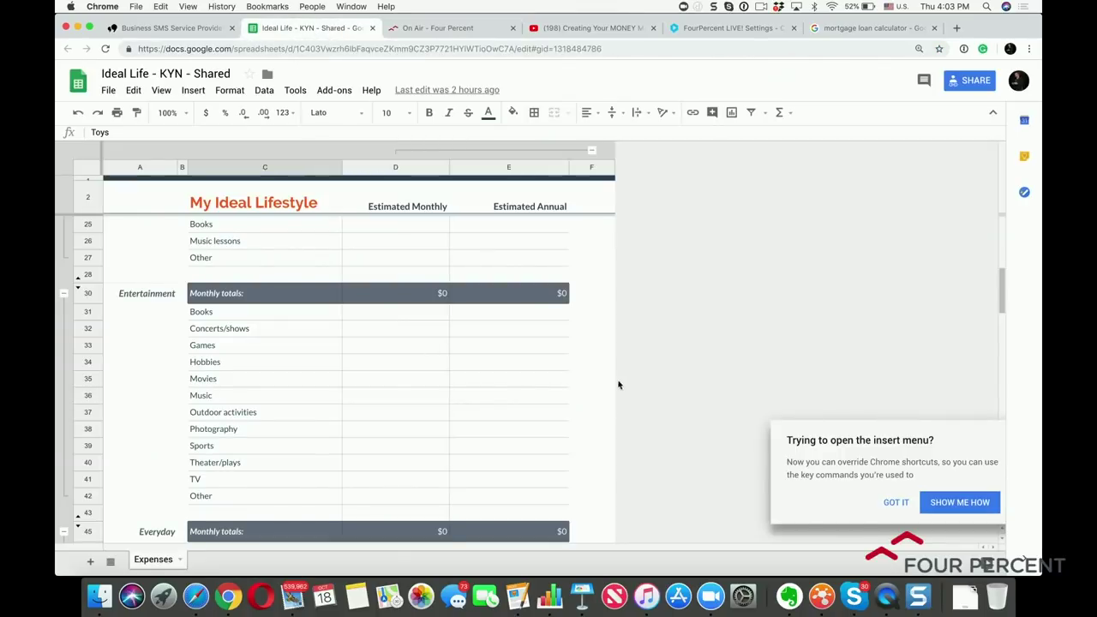
click(895, 505)
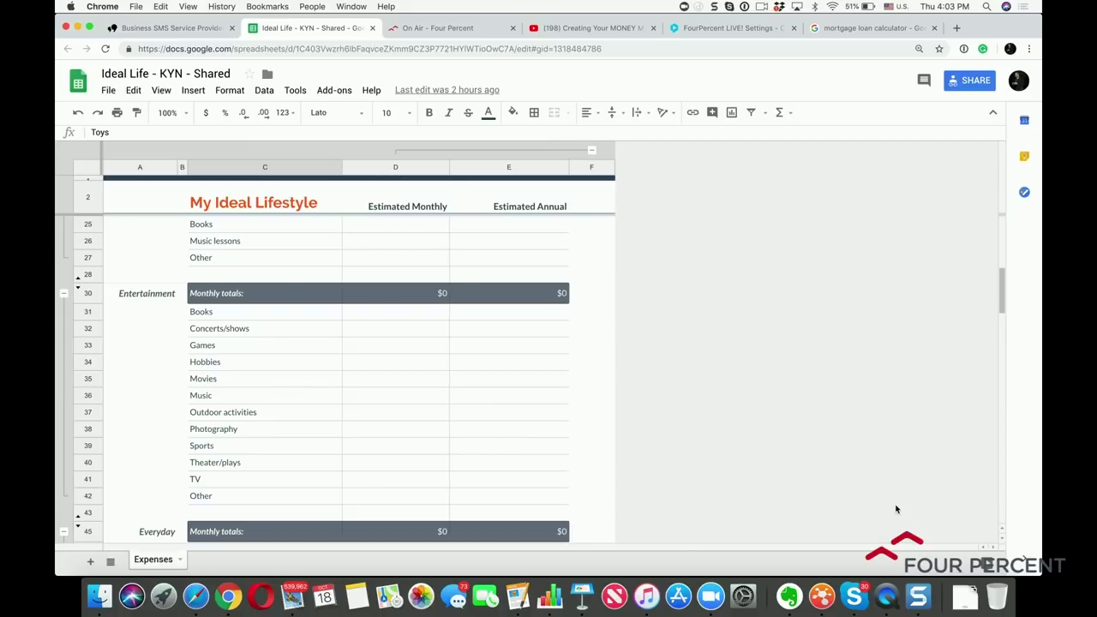
click(610, 375)
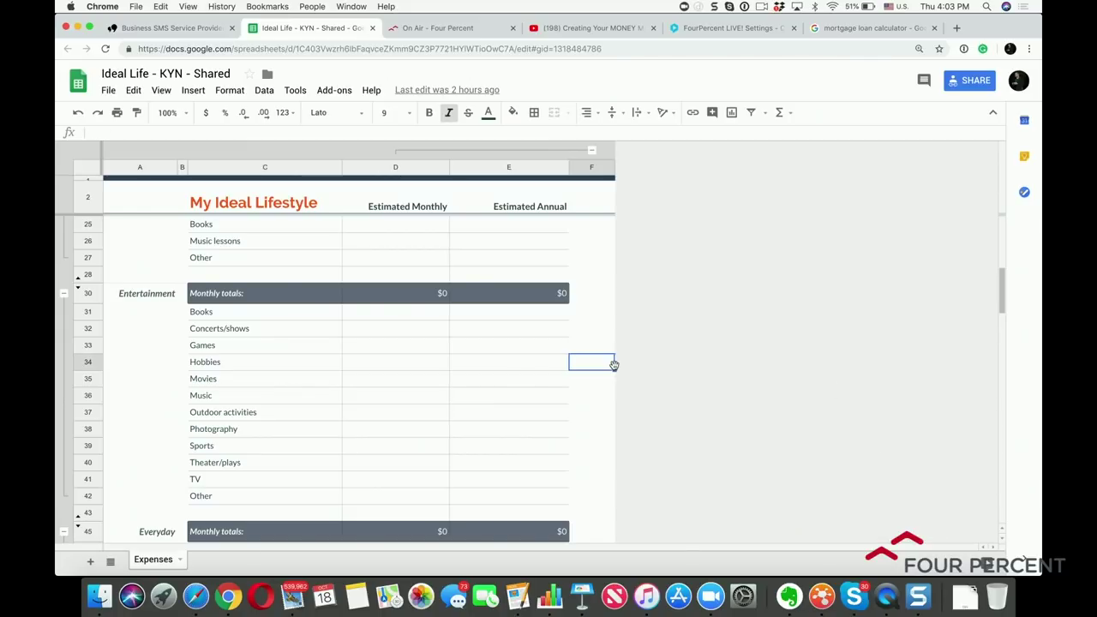
key(super+equal)
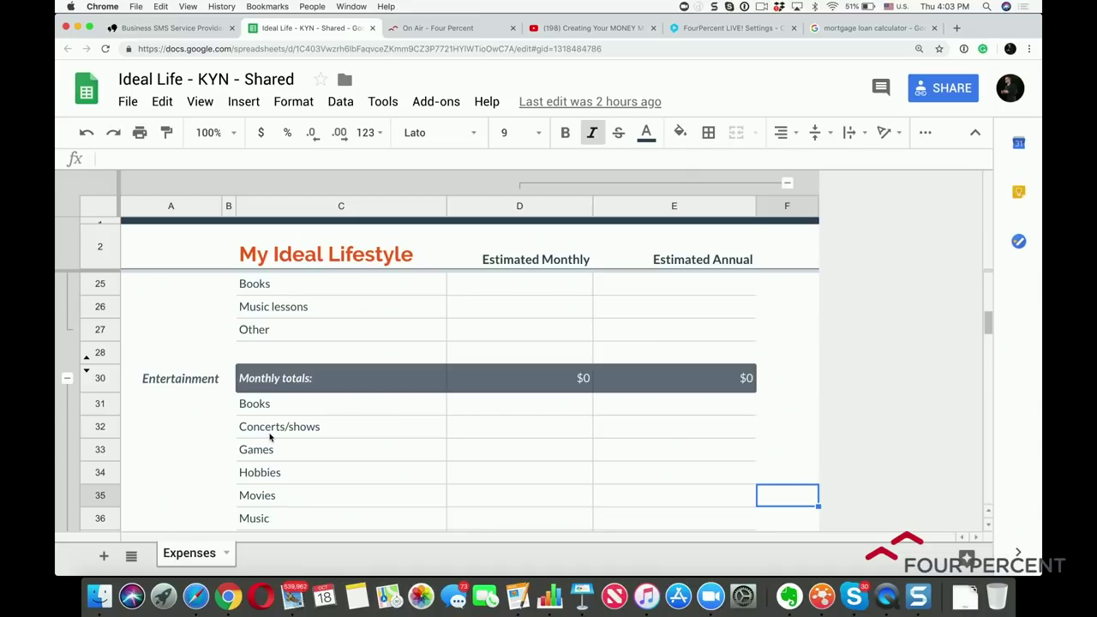
Step: Examine the Children section at the start of the sheet and the Estimated Monthly and Estimated Annual column headings
scroll(269, 437, down, 2)
scroll(270, 437, up, 3)
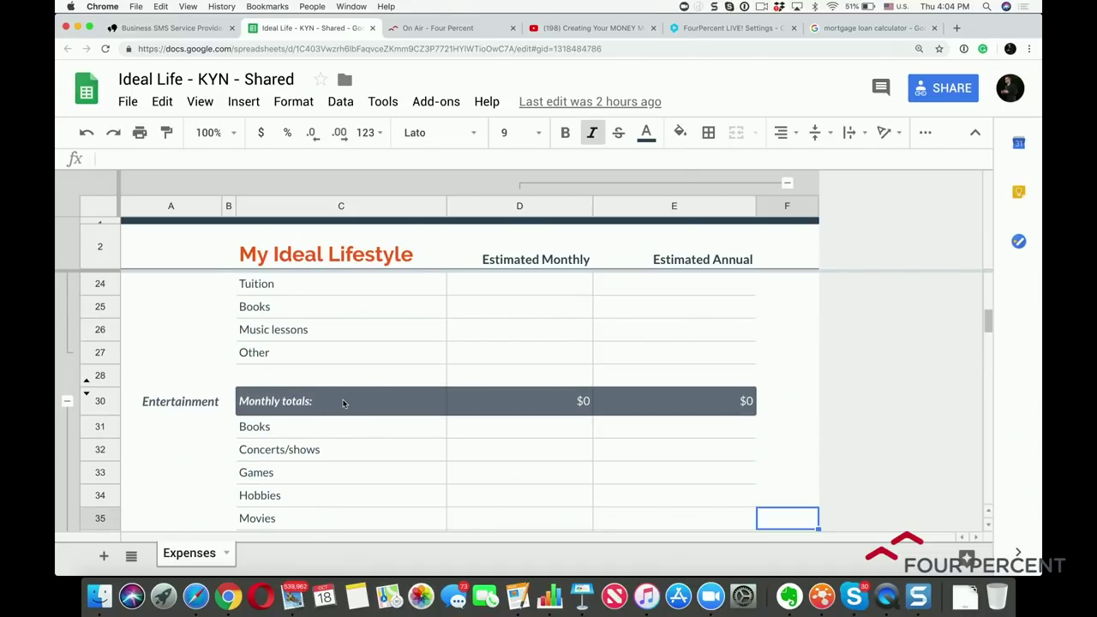
scroll(343, 403, down, 2)
scroll(343, 404, up, 7)
scroll(343, 404, up, 1)
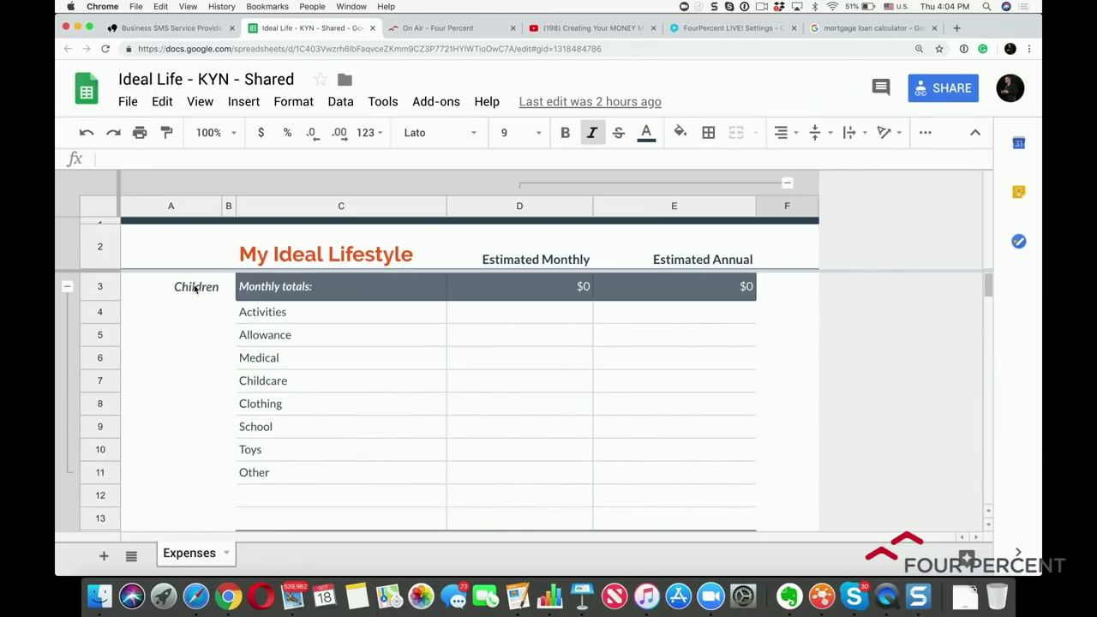
click(325, 317)
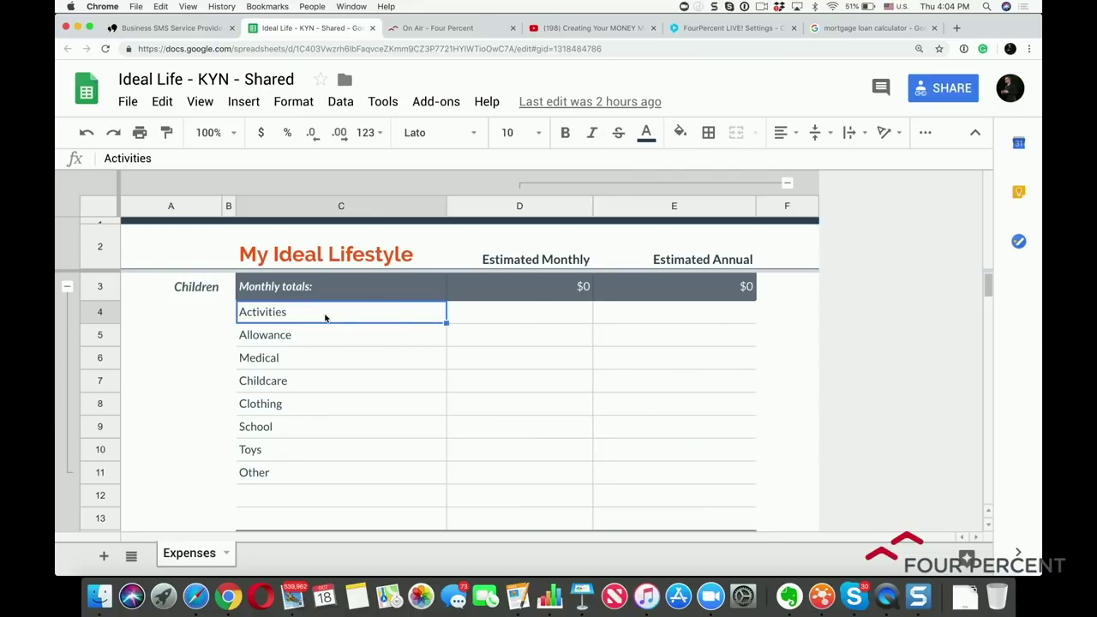
click(543, 264)
click(738, 265)
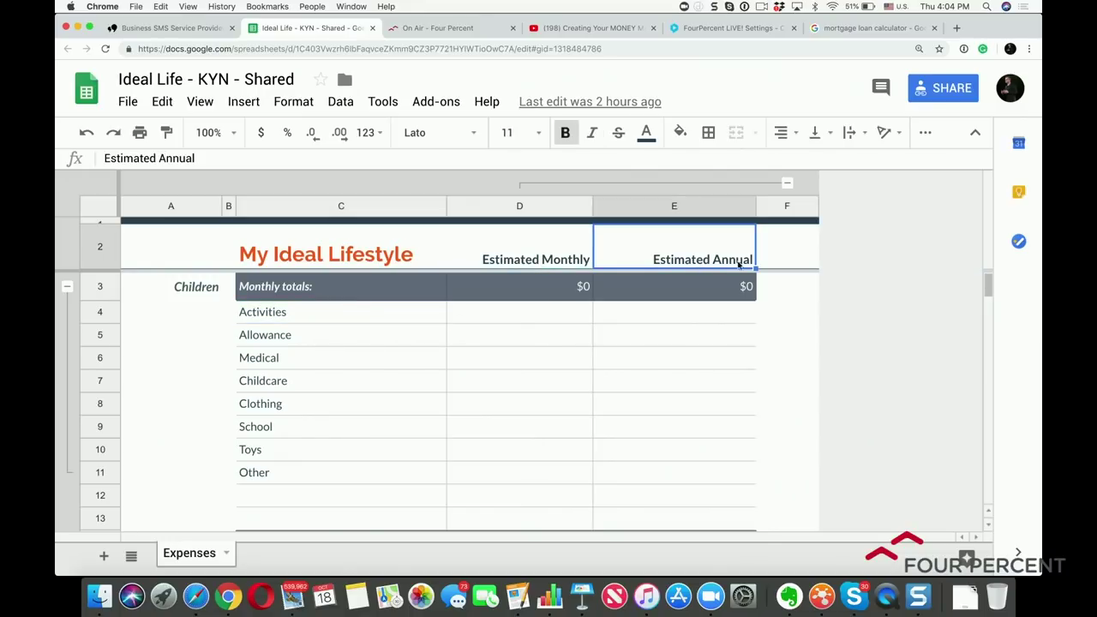
click(322, 257)
click(515, 261)
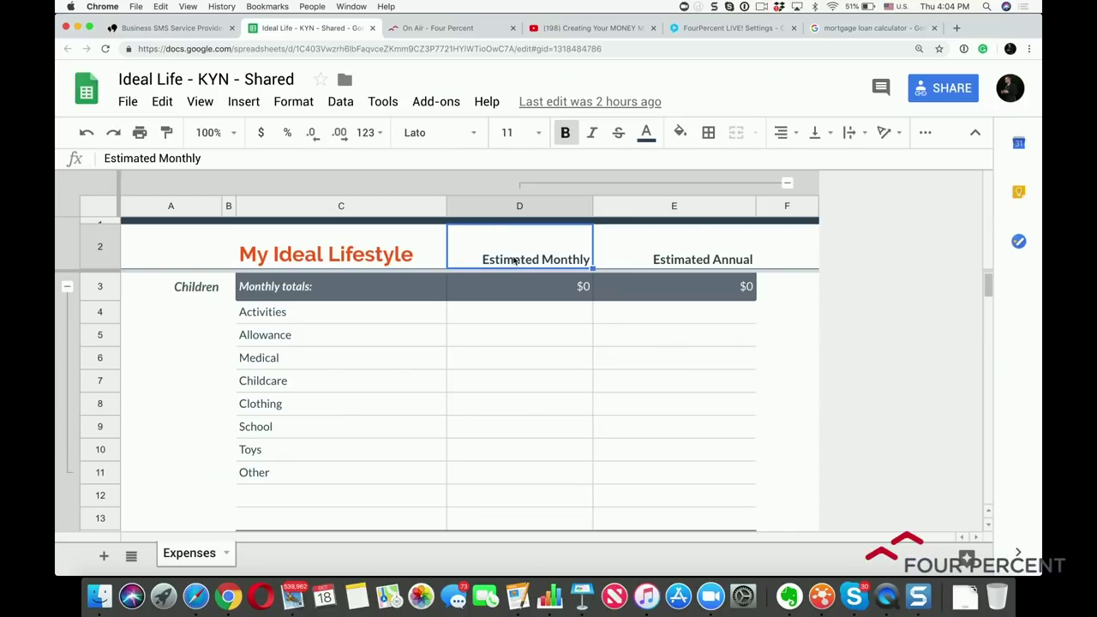
click(684, 263)
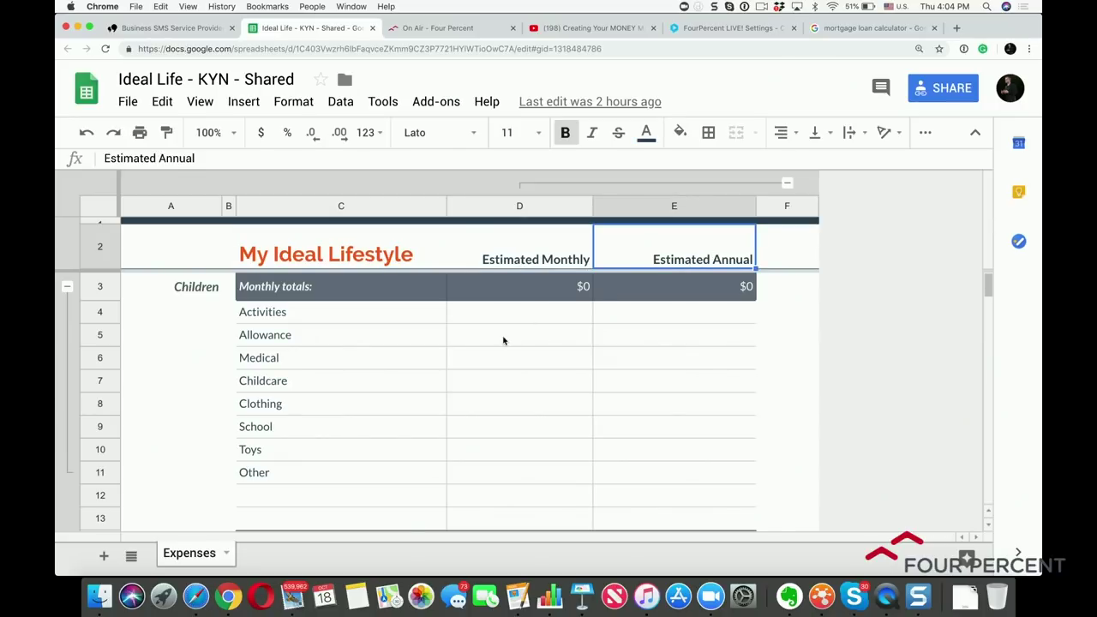
Step: Enter estimated monthly Children expenses of 100 for Activities, 400 for Allowance and 500 for Medical
click(525, 316)
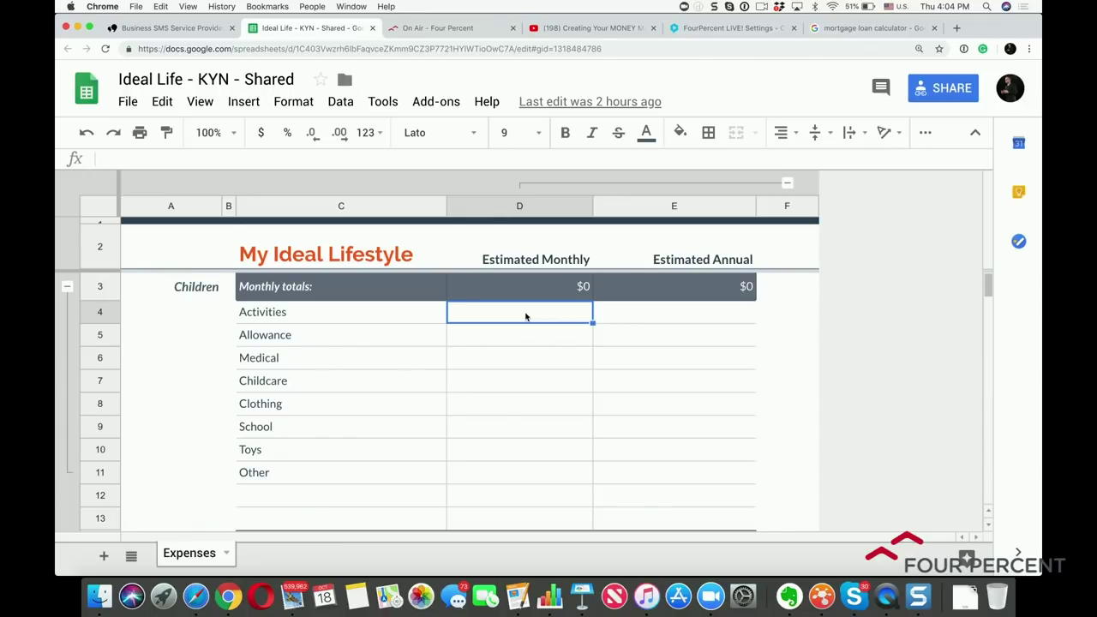
click(523, 342)
click(526, 315)
text(100)
key(Return)
text(400)
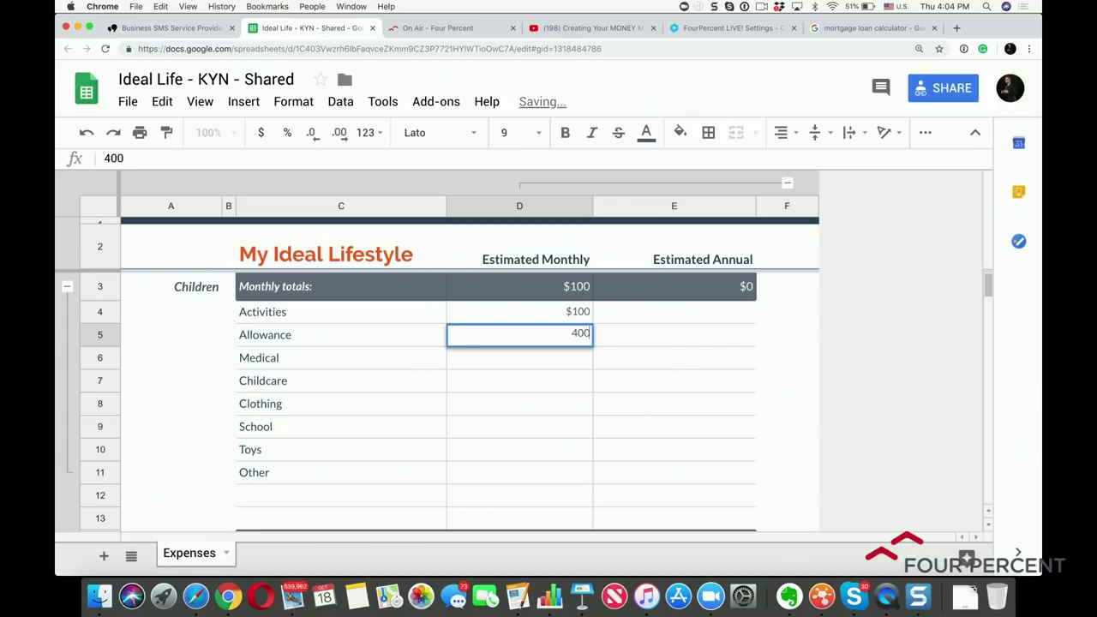
key(Return)
text(500)
key(Return)
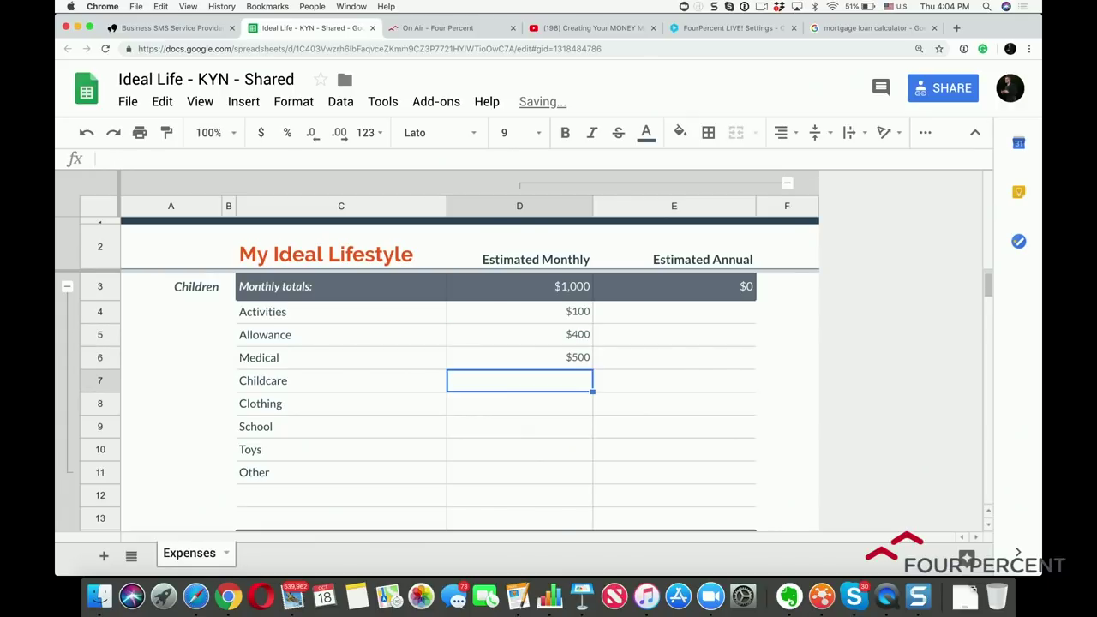
Step: Check the Children monthly total formula, and enter estimated annual amounts of 1200 for Activities and 1600 for Allowance
click(557, 289)
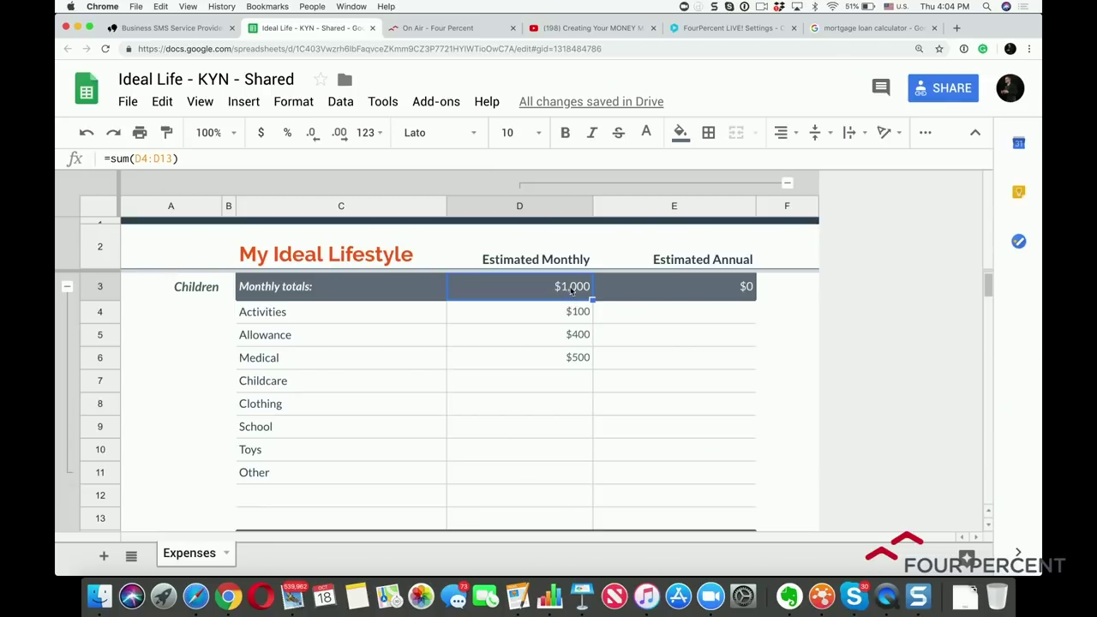
click(555, 384)
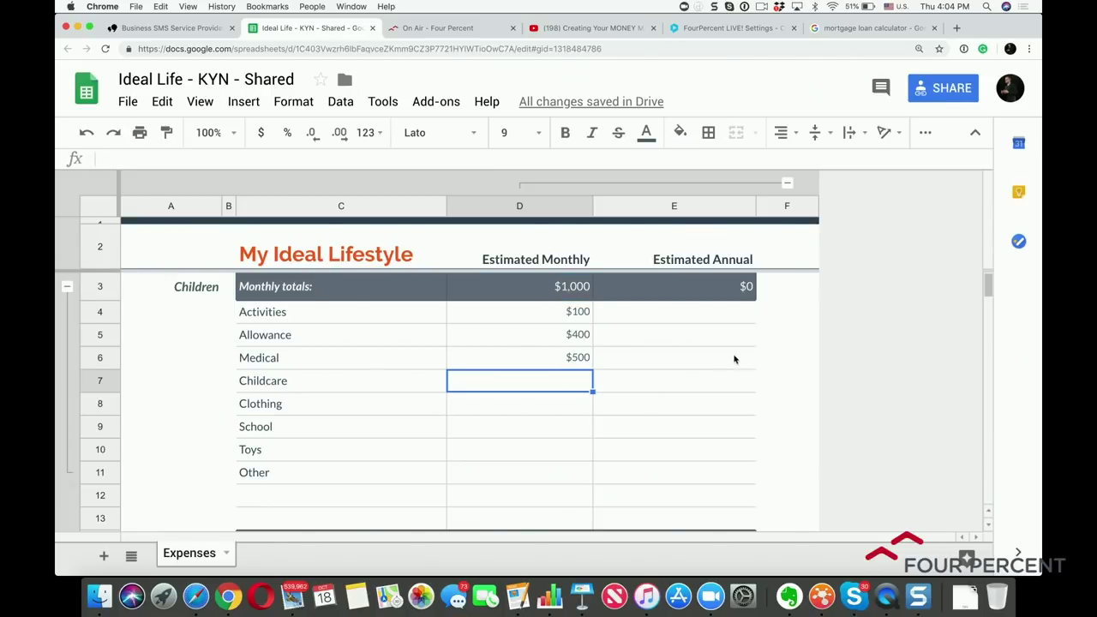
click(582, 315)
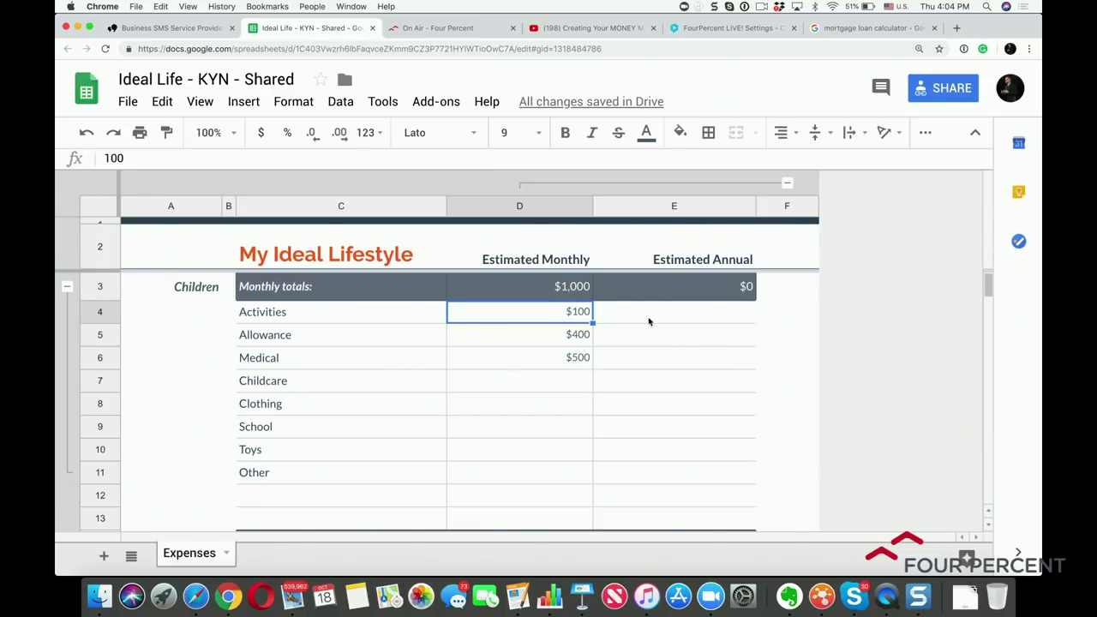
click(704, 319)
text(1200)
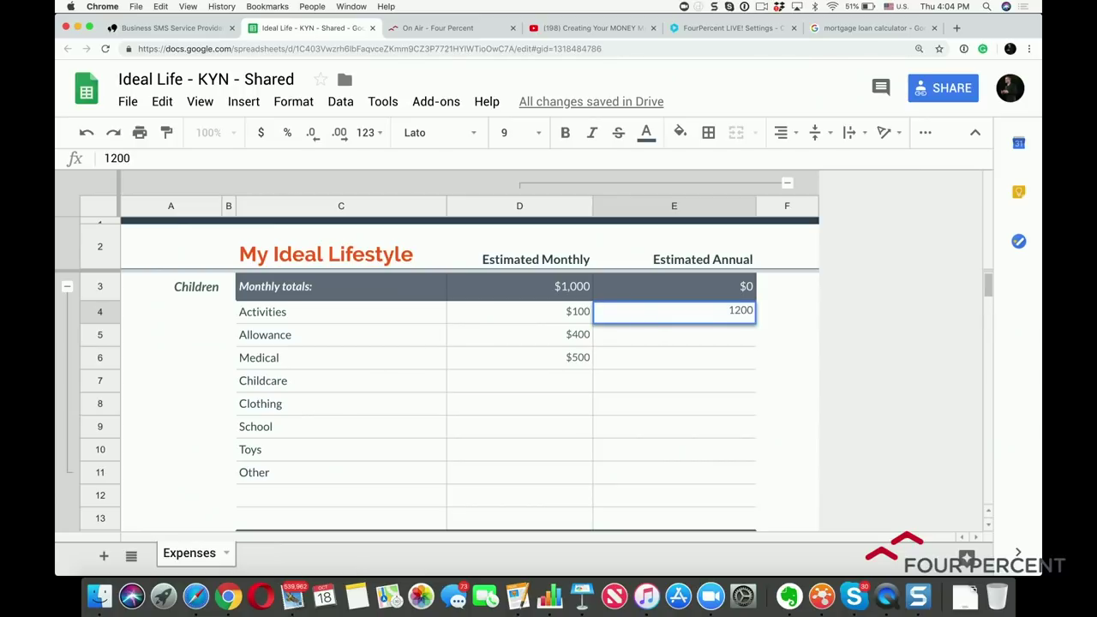
key(Return)
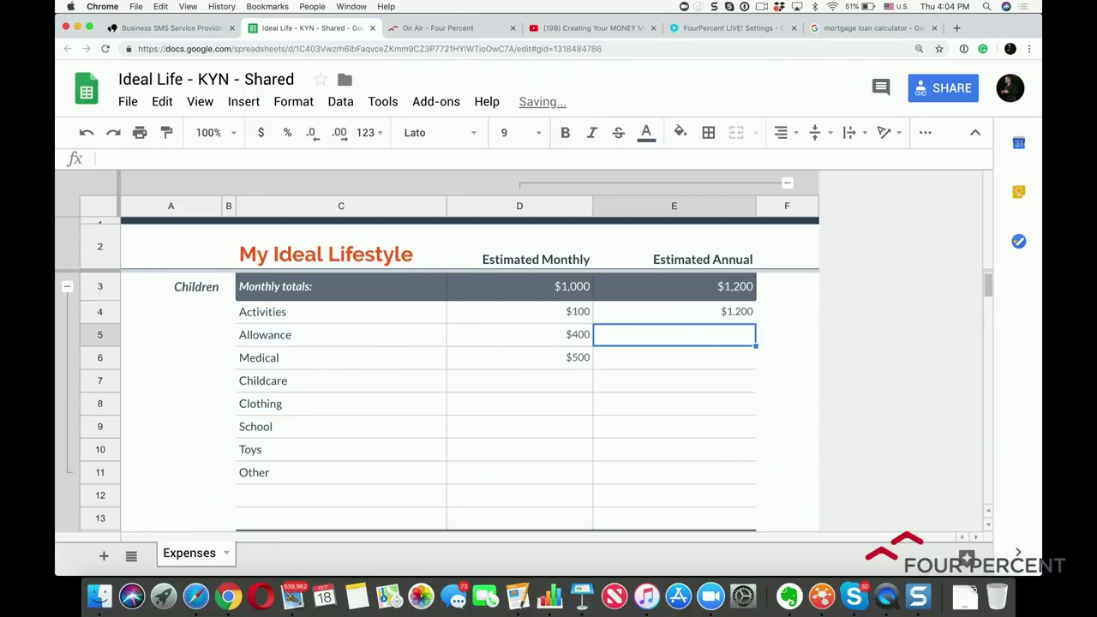
text(1600)
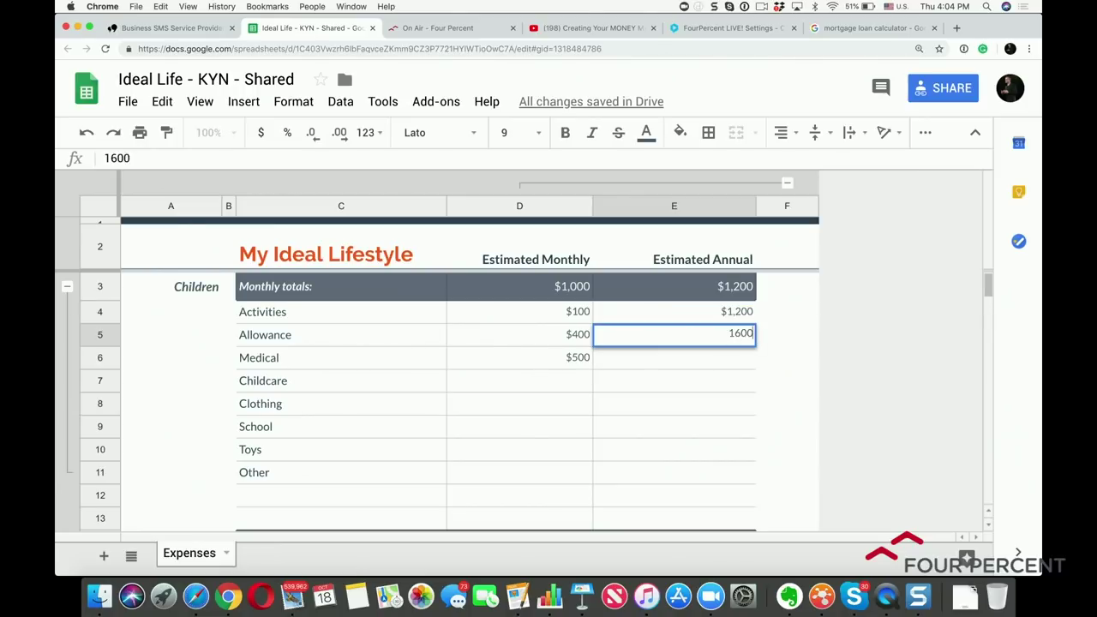
key(Return)
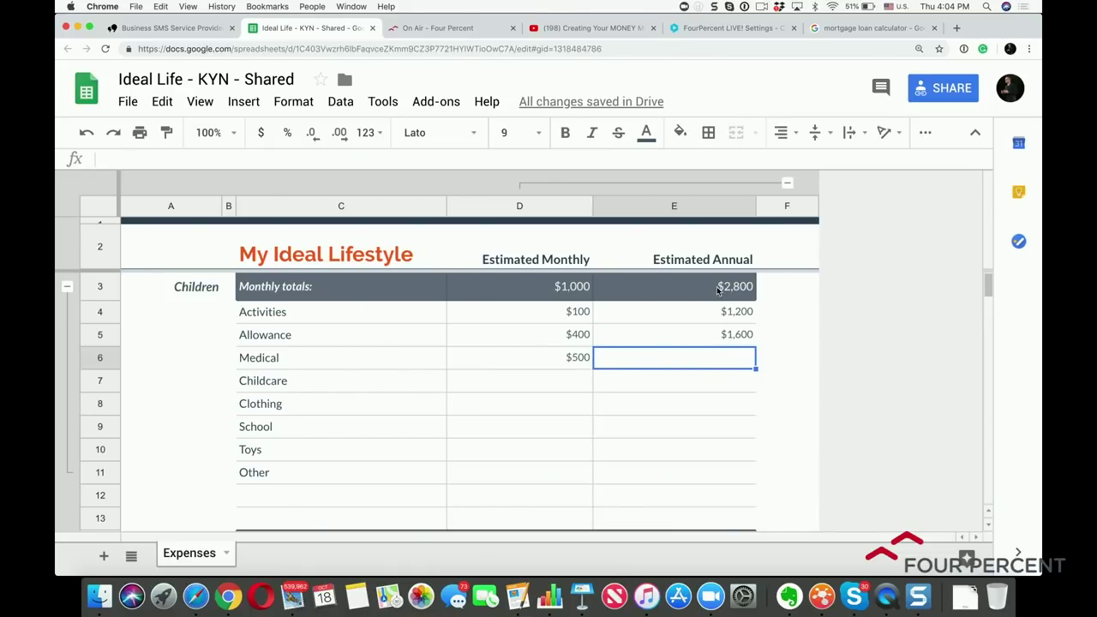
Step: Review the Children expense categories from Medical through Toys
scroll(422, 390, down, 1)
scroll(422, 390, up, 1)
click(258, 360)
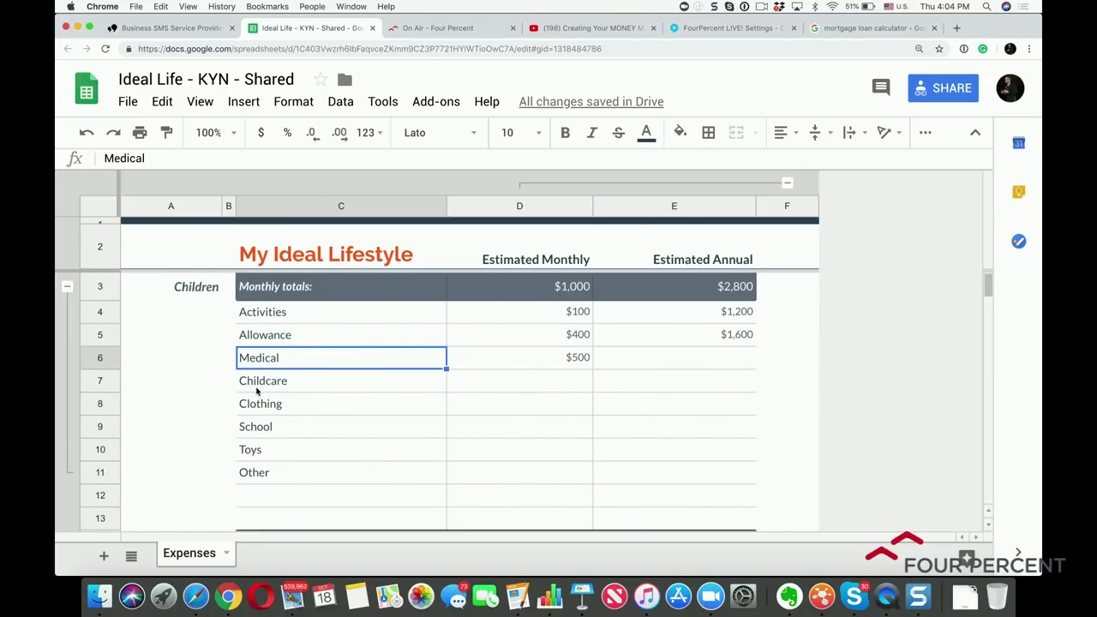
click(258, 390)
click(257, 410)
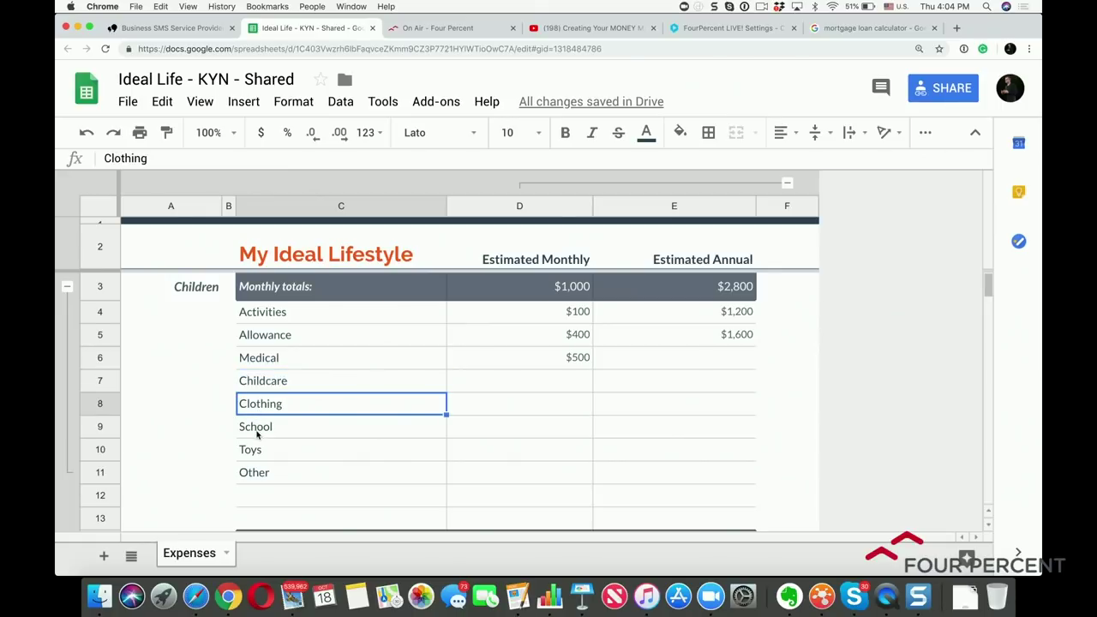
click(258, 434)
click(249, 469)
click(252, 456)
Step: Review the monthly and annual estimate cells of the Debt section, from Credit cards through Other
scroll(251, 456, down, 4)
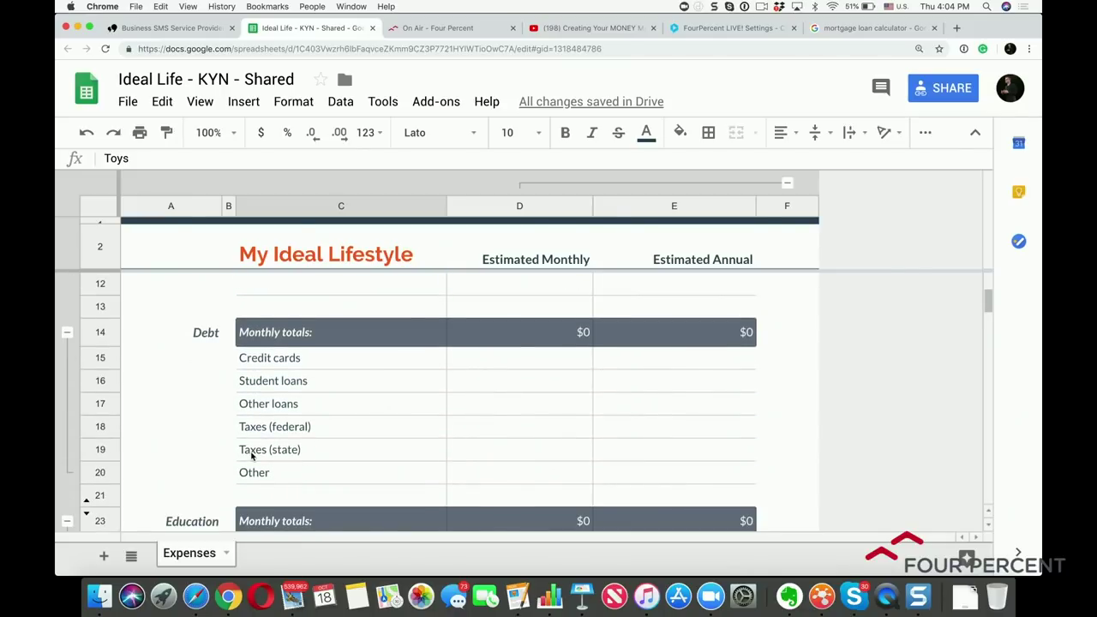
scroll(251, 456, down, 1)
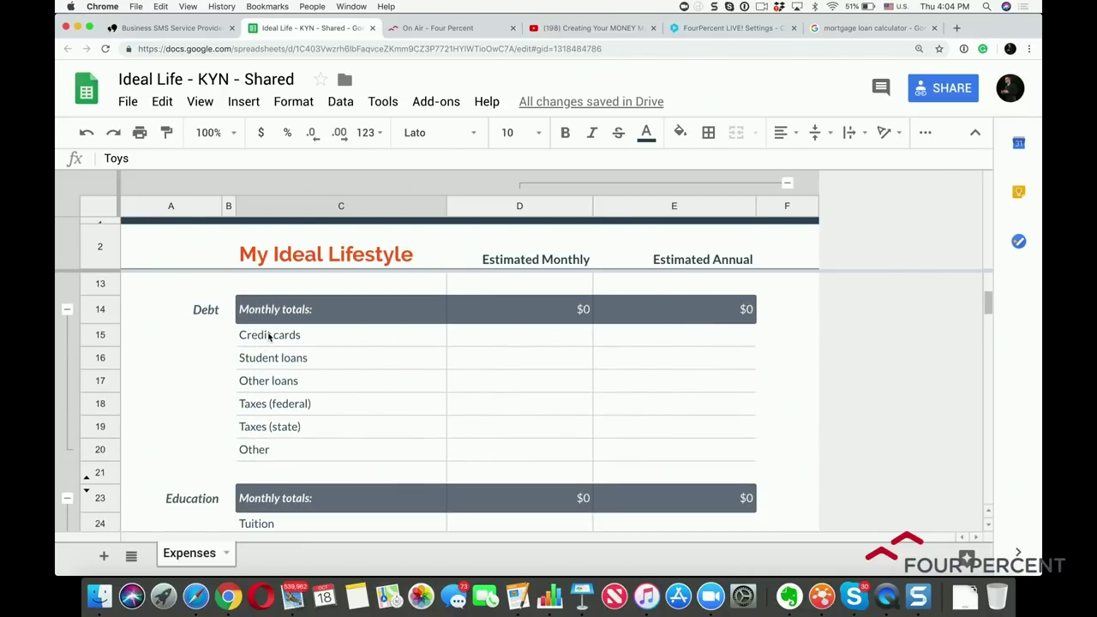
click(553, 340)
click(669, 341)
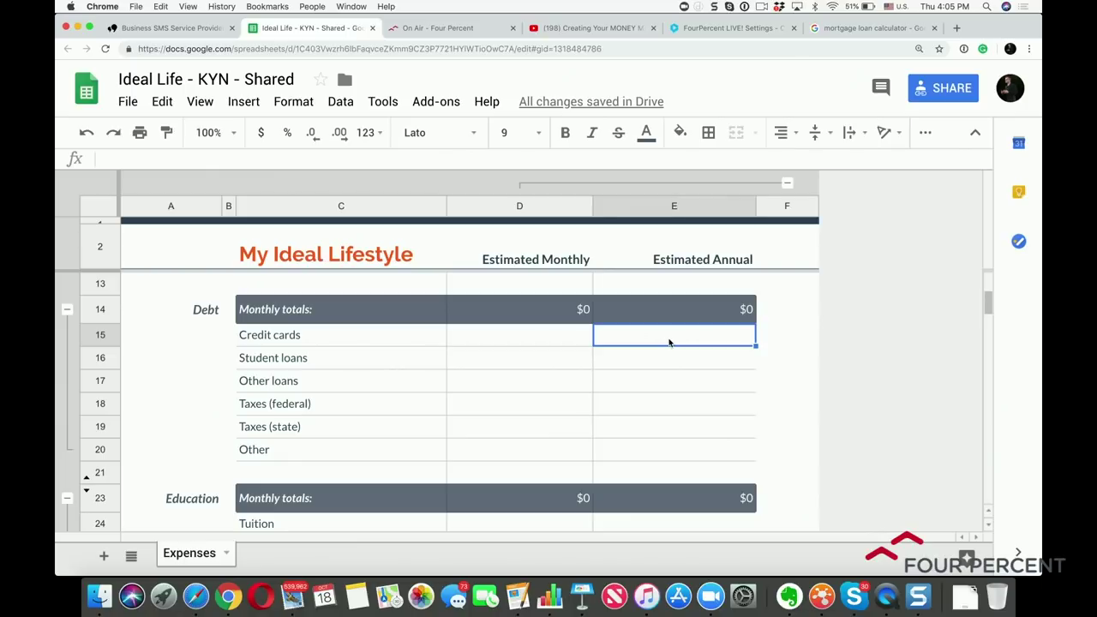
click(557, 368)
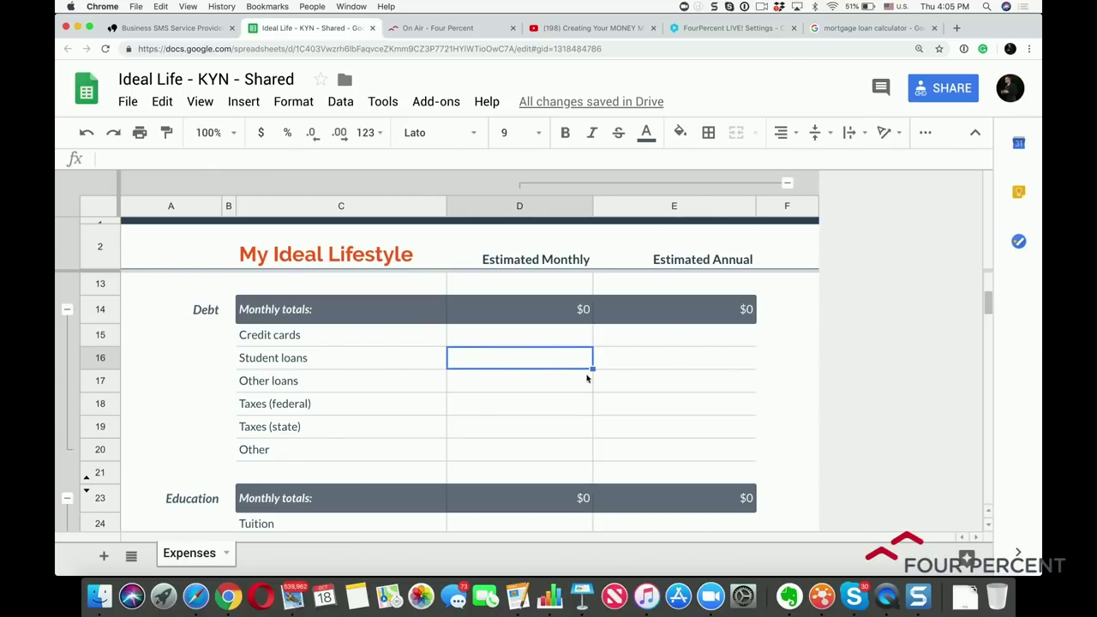
click(681, 369)
click(526, 385)
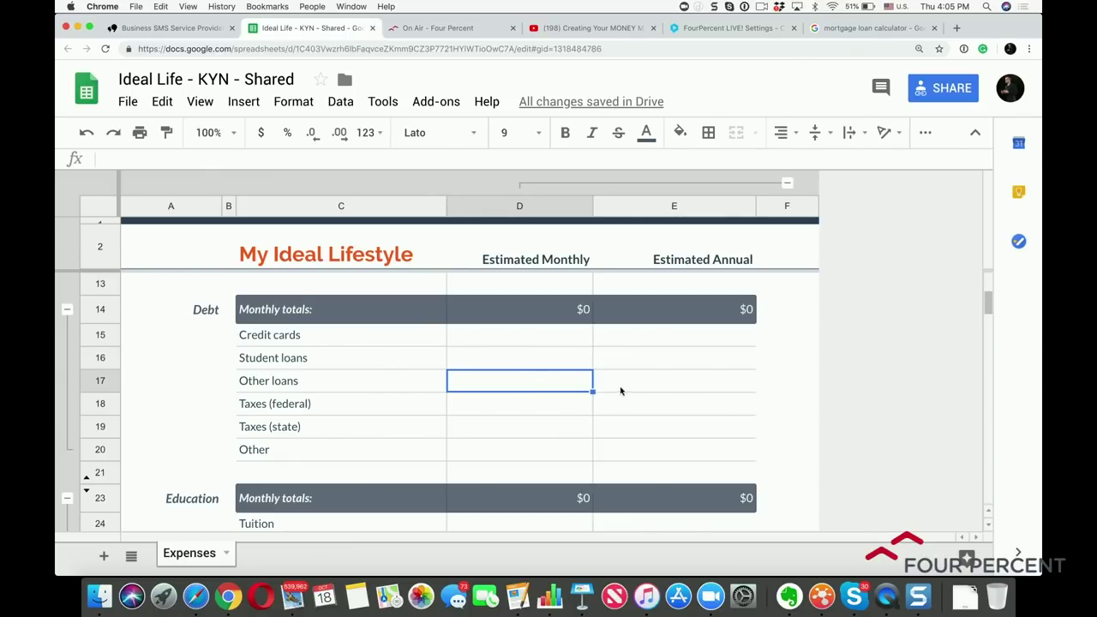
click(626, 387)
click(527, 410)
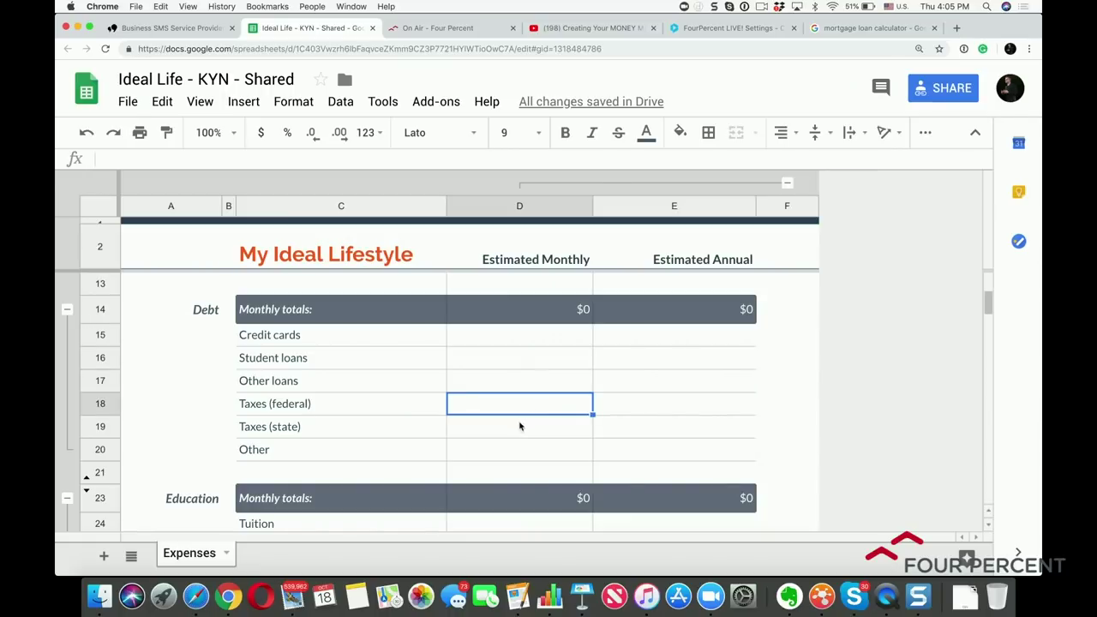
click(521, 433)
click(533, 456)
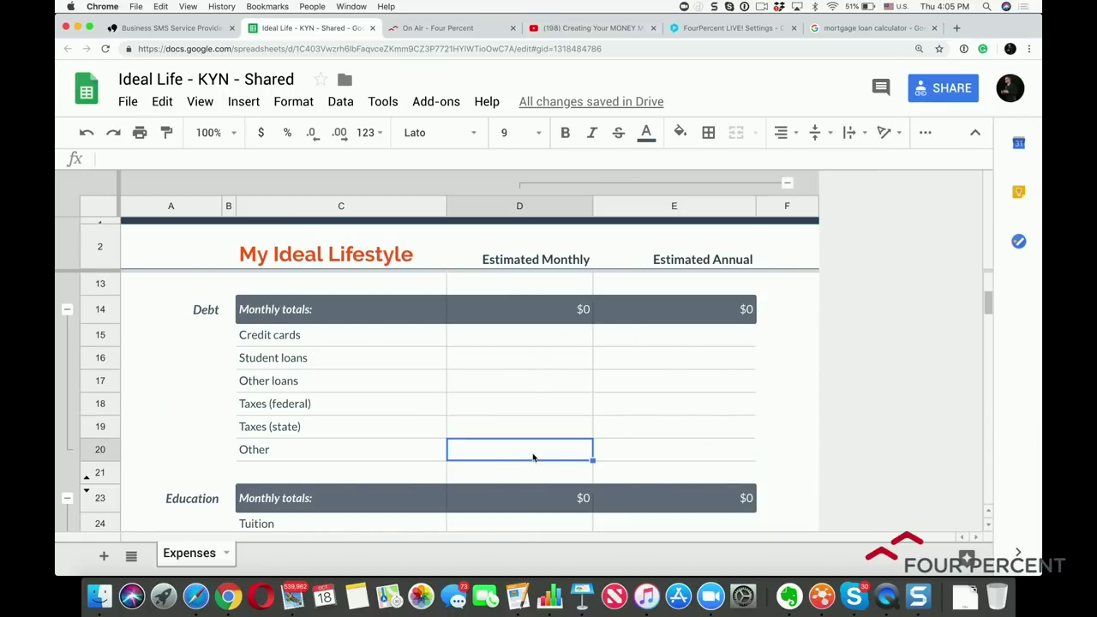
Step: Review the monthly estimate cells of the Education section for Music lessons, Tuition and Books
scroll(532, 458, down, 3)
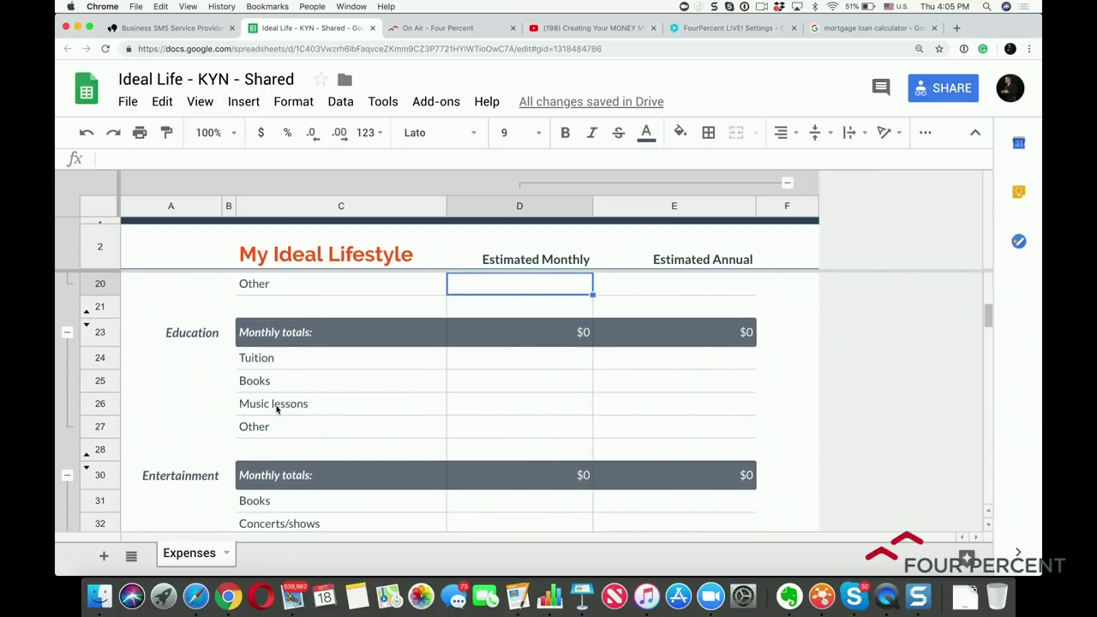
click(551, 412)
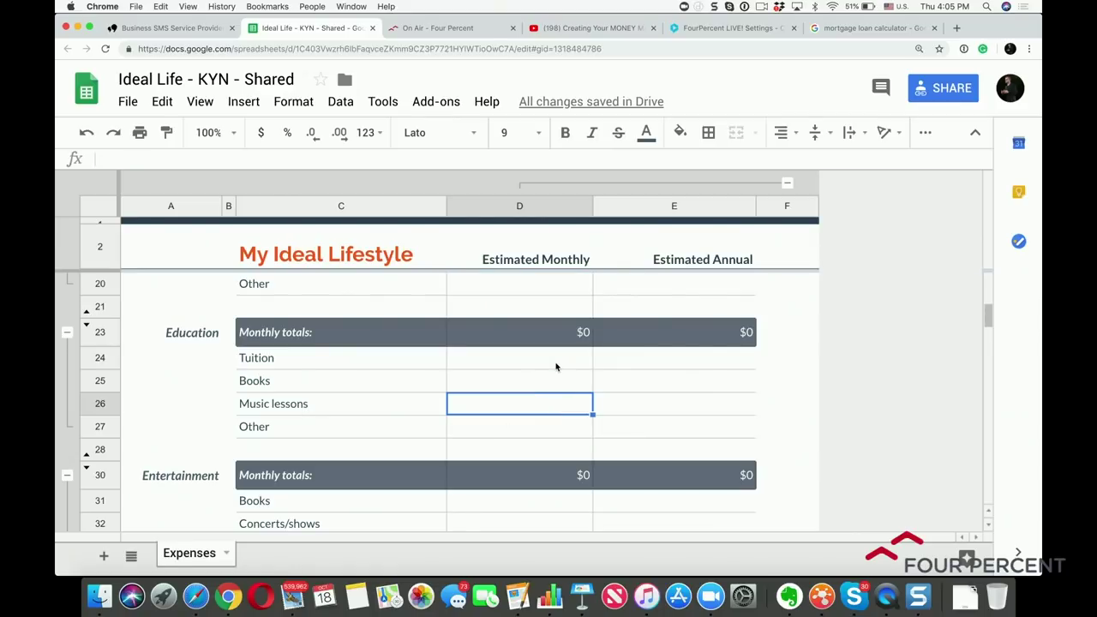
click(555, 366)
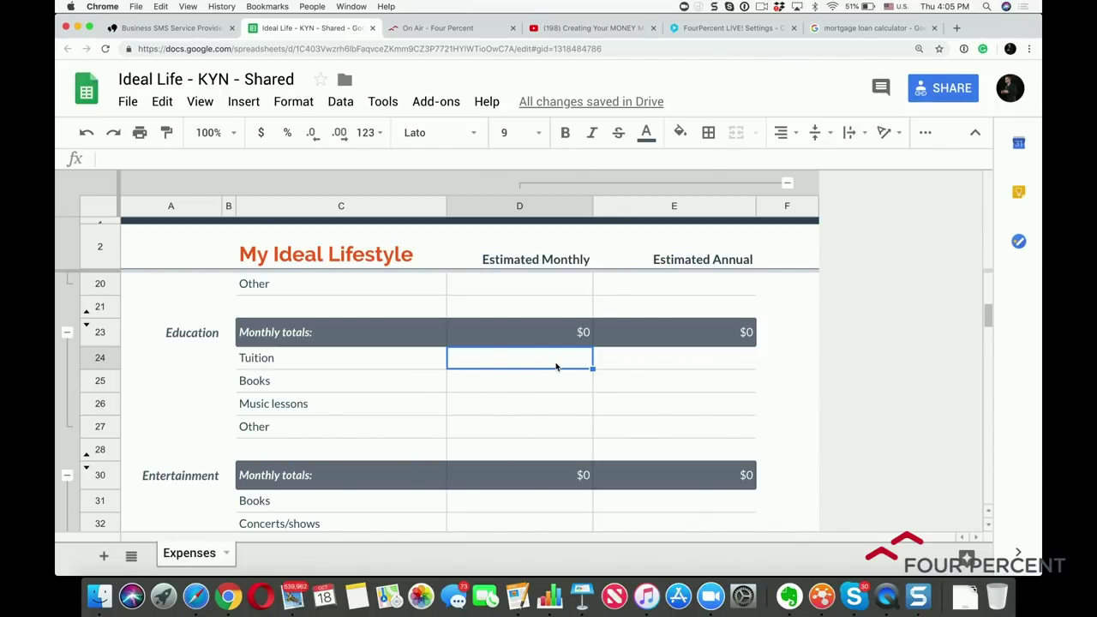
click(548, 385)
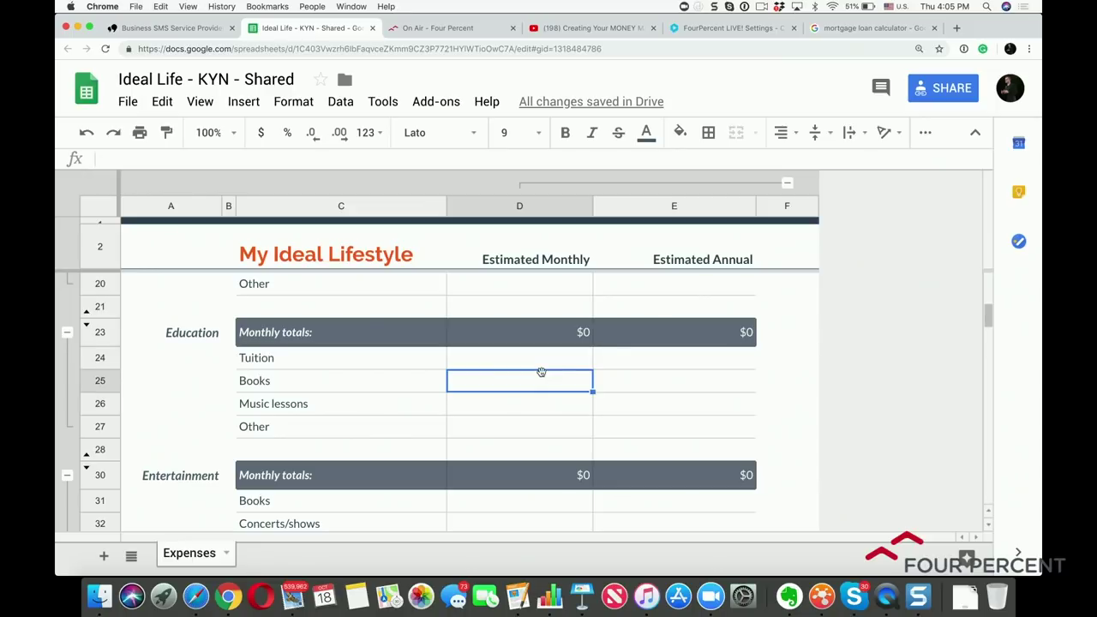
Step: Review the Entertainment expense categories from Concerts/shows through Outdoor activities
scroll(533, 398, down, 3)
scroll(533, 402, down, 1)
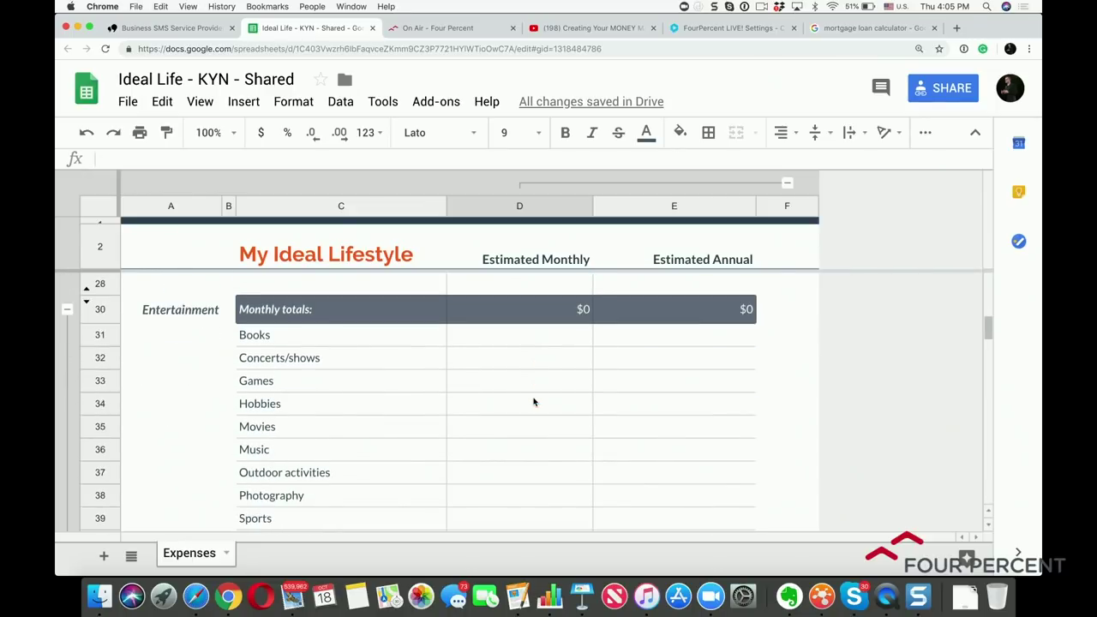
click(322, 361)
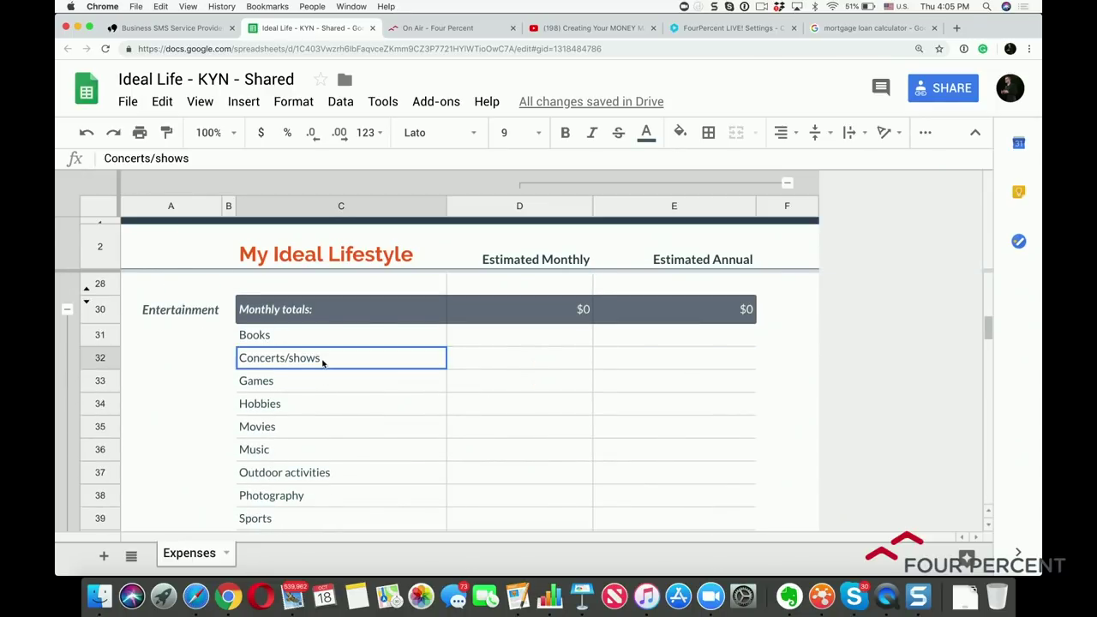
click(284, 386)
click(276, 408)
click(271, 431)
click(273, 450)
scroll(273, 452, down, 2)
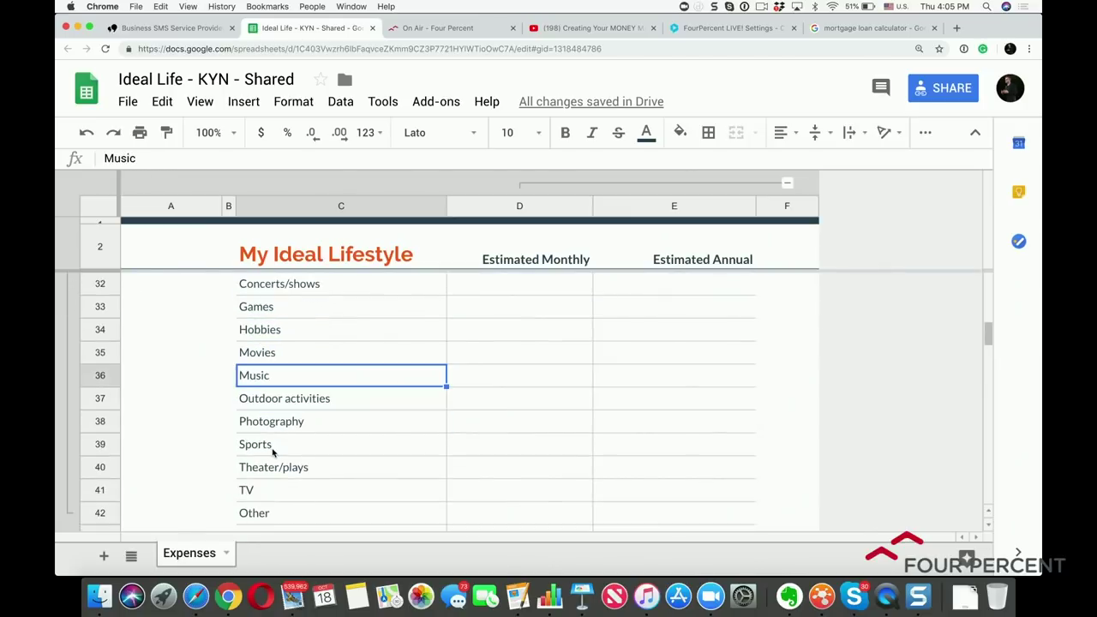
click(291, 403)
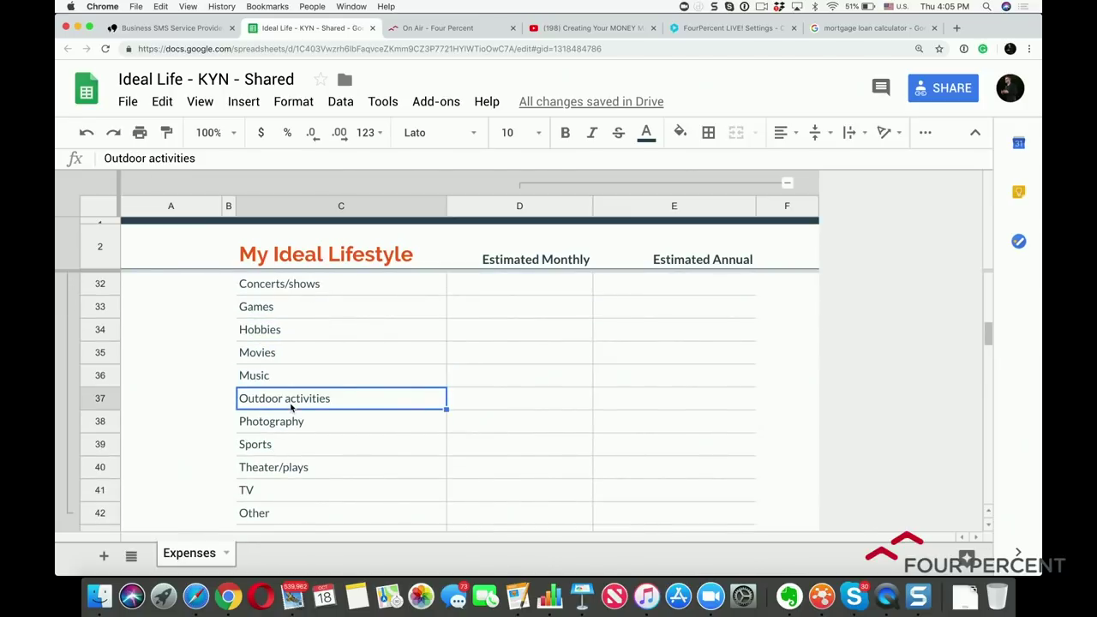
Step: Examine the monthly and annual estimate cells for Music, Outdoor activities and Photography in the Entertainment section
click(505, 399)
click(515, 381)
click(629, 379)
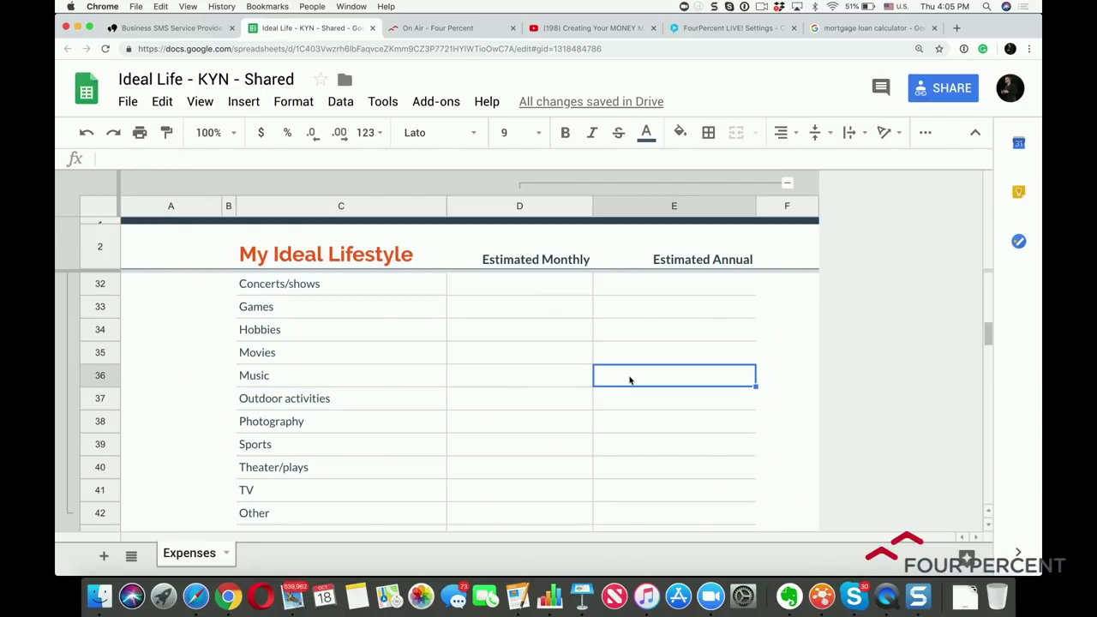
click(637, 408)
click(571, 397)
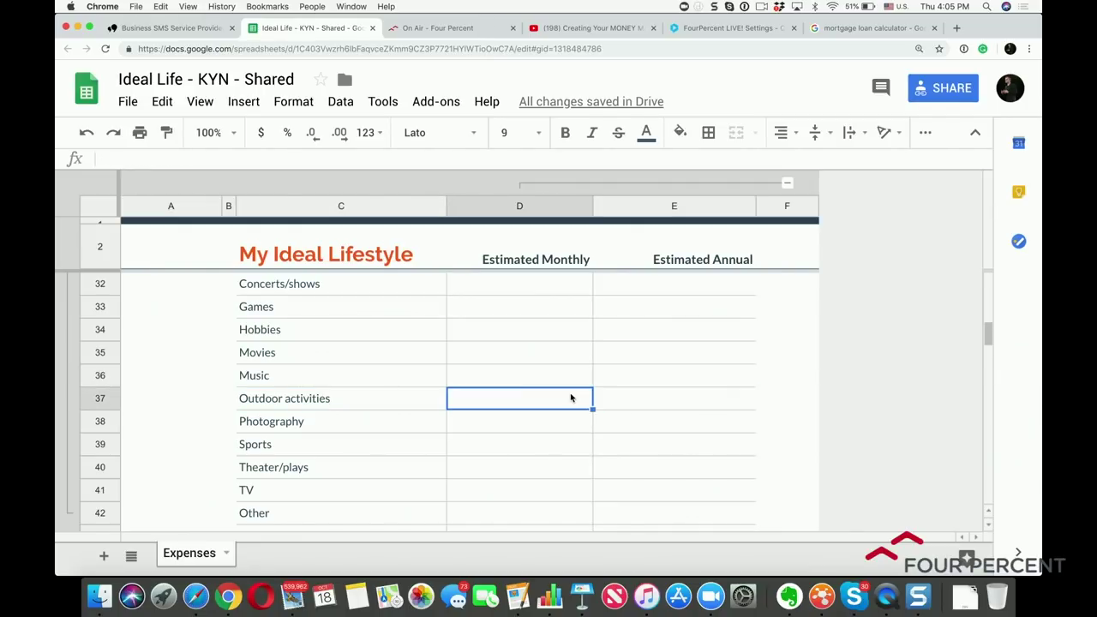
click(557, 422)
click(624, 424)
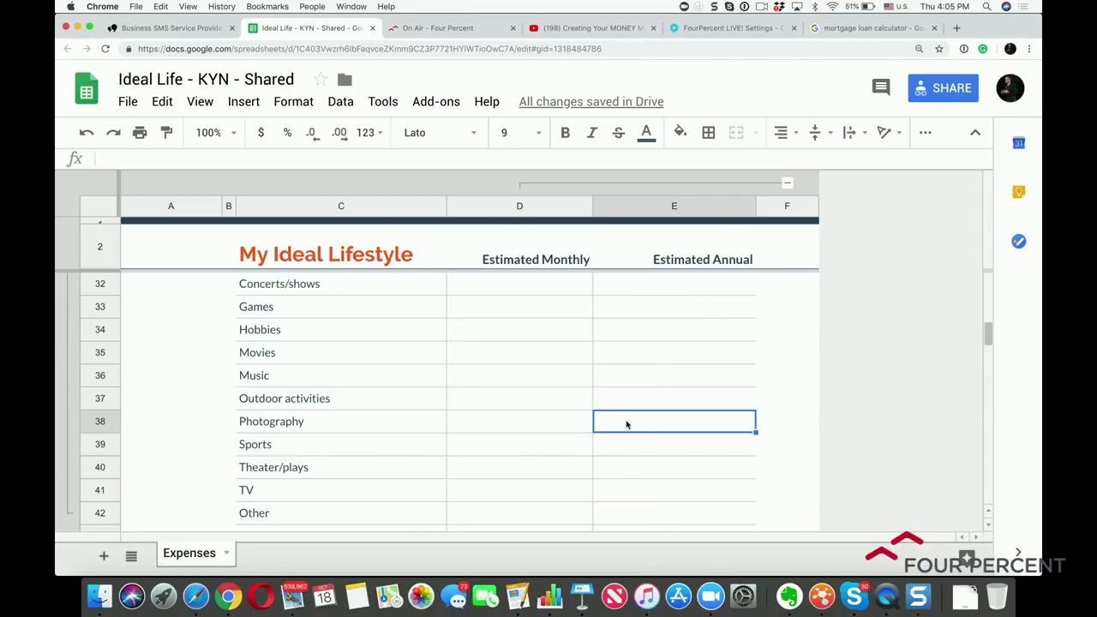
Step: Review the remaining Entertainment categories from Sports through Other, including the monthly and annual estimate cells for TV
click(366, 445)
scroll(330, 478, down, 2)
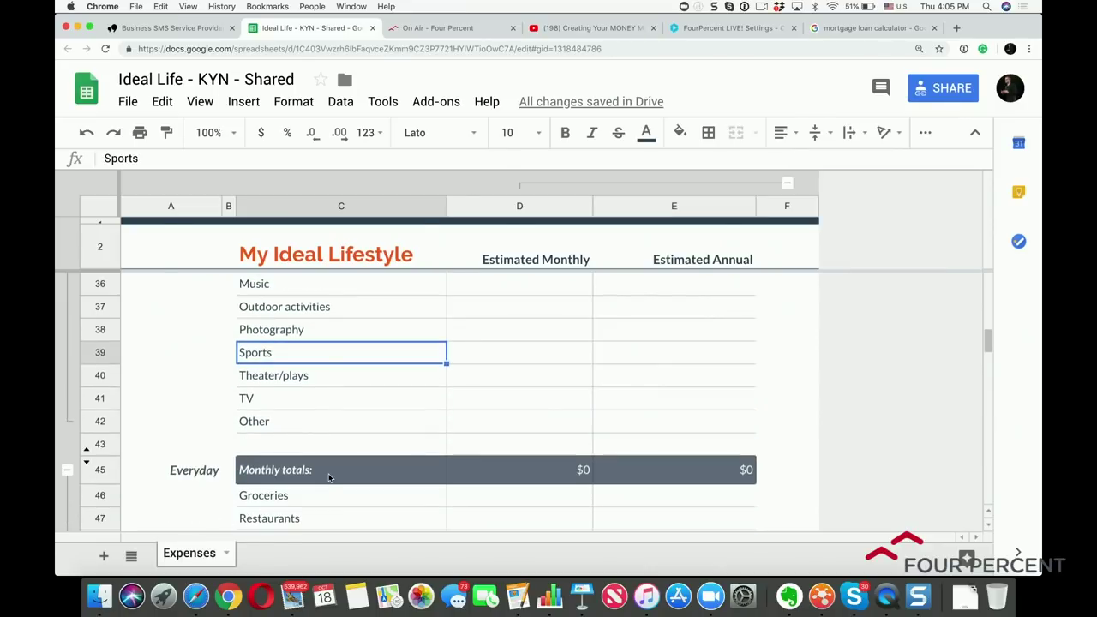
scroll(328, 478, down, 2)
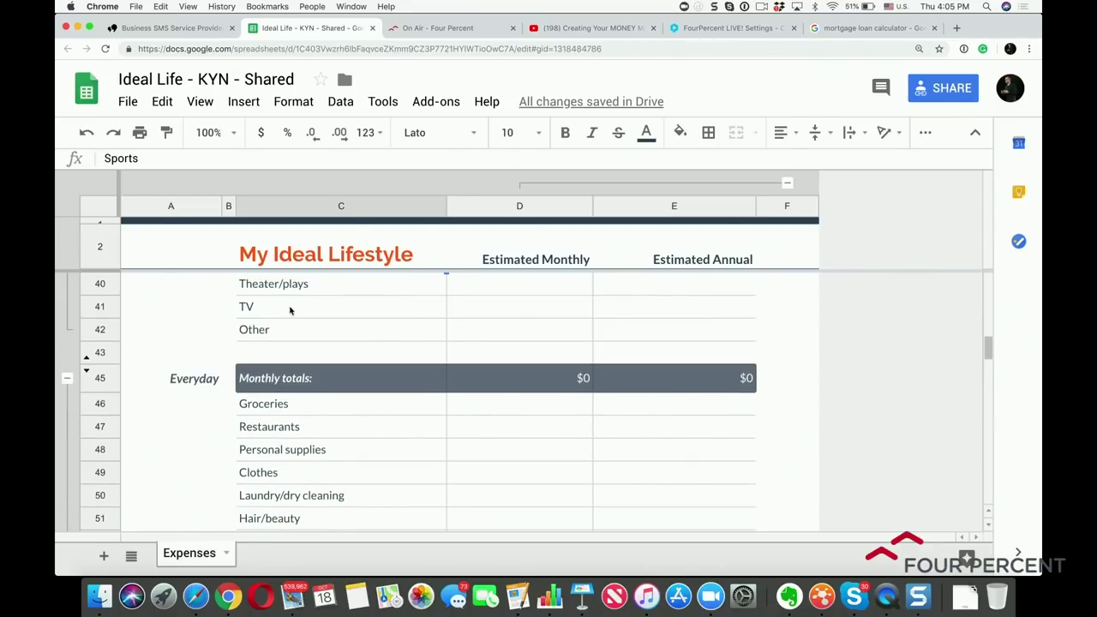
click(289, 310)
click(553, 311)
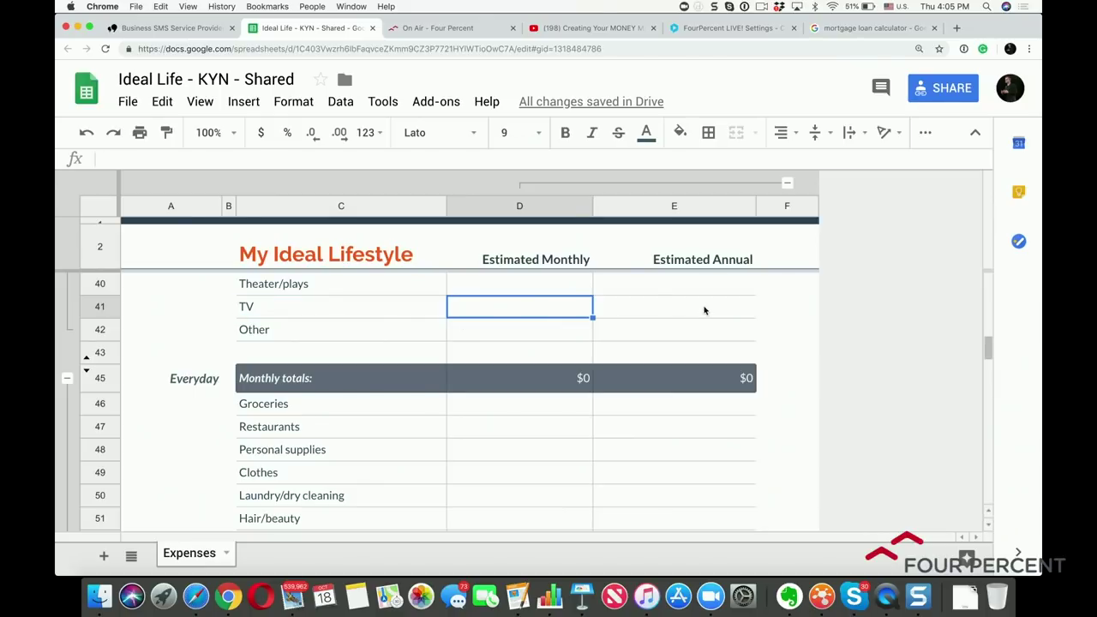
click(703, 309)
click(551, 312)
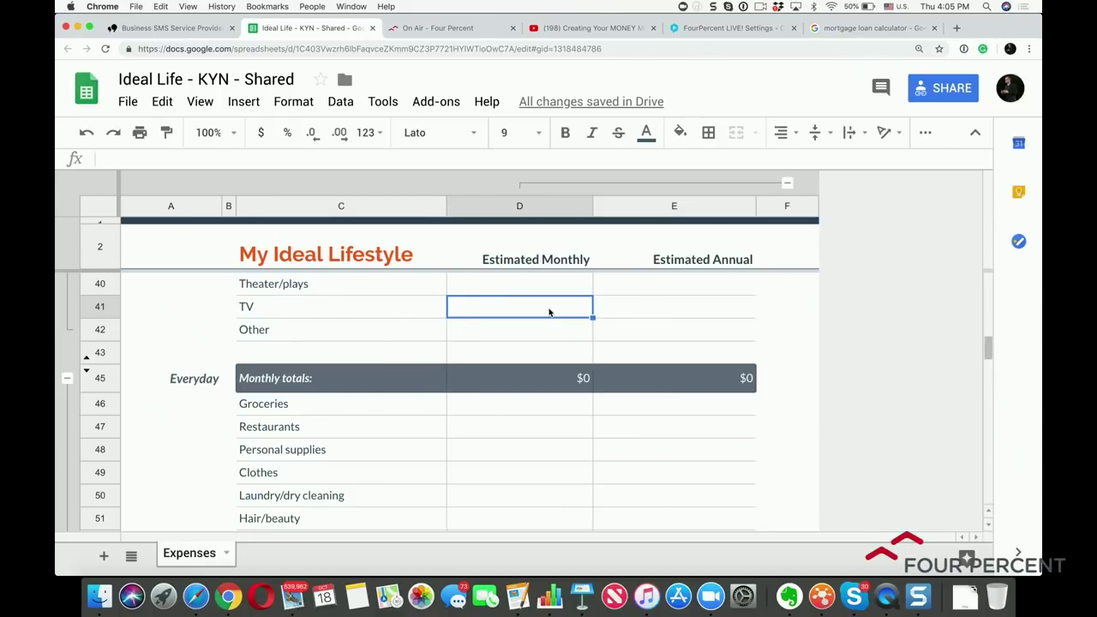
click(326, 335)
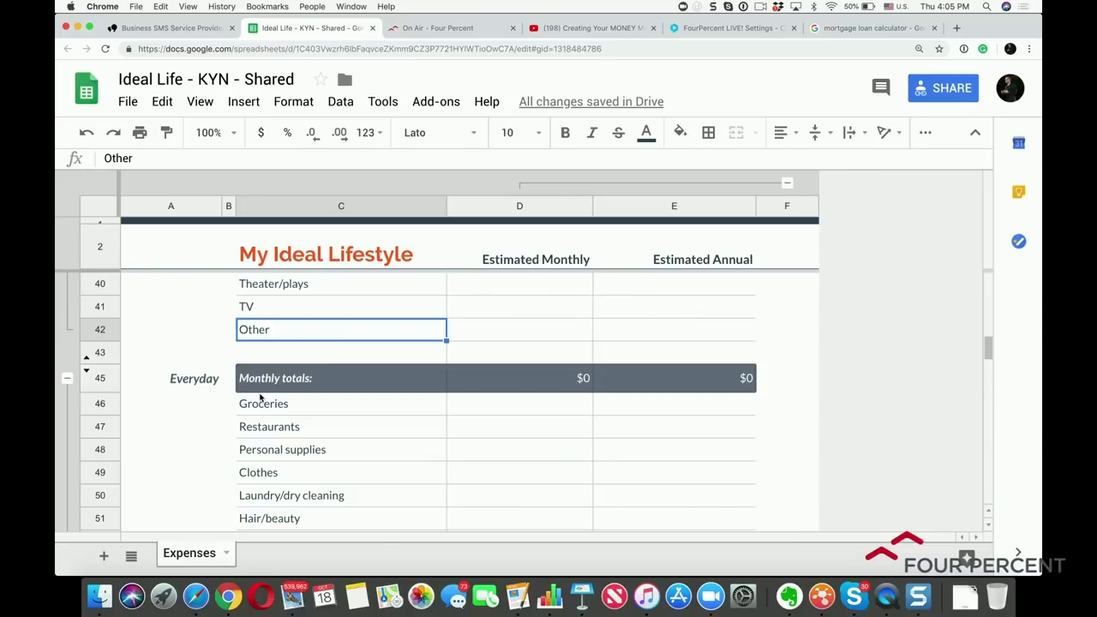
Step: Review the Everyday expense categories from Groceries through Subscriptions
scroll(260, 396, down, 3)
click(247, 337)
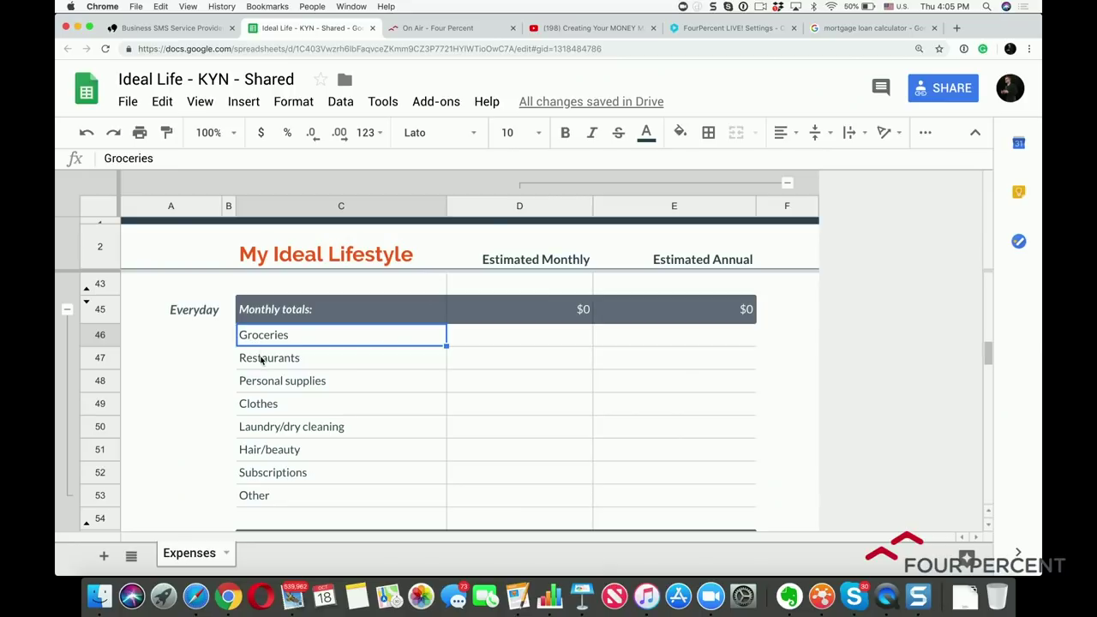
click(262, 359)
click(265, 383)
click(266, 403)
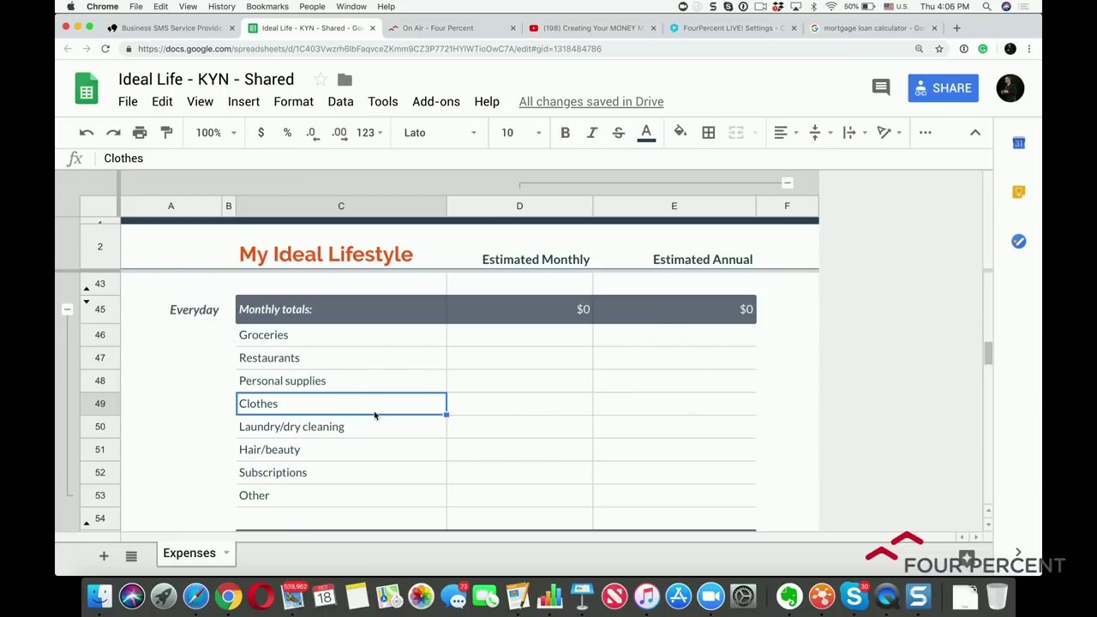
click(348, 427)
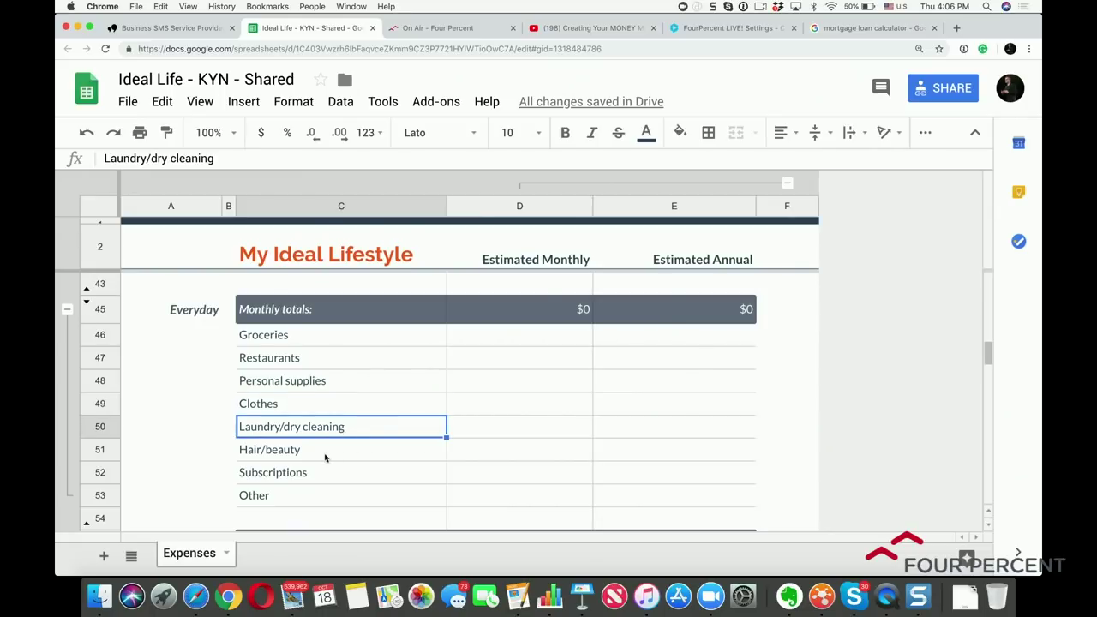
click(326, 458)
click(323, 472)
scroll(323, 472, down, 1)
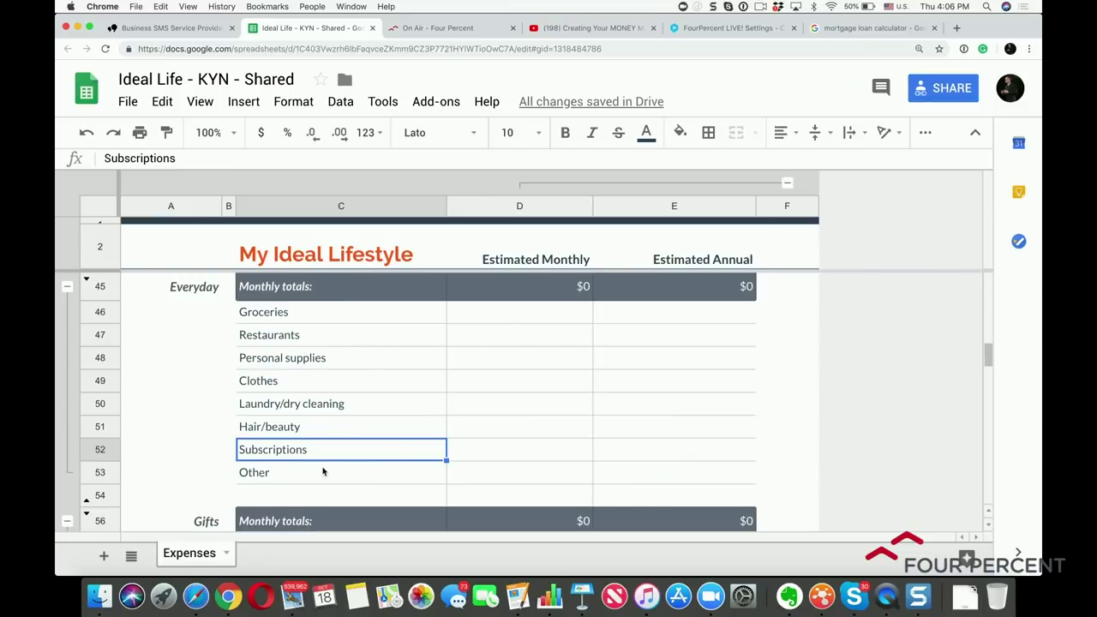
Step: Review the Gifts section's Donations (charity) and Other categories and the Health/medical section's Doctors/dental/vision category
scroll(321, 426, down, 4)
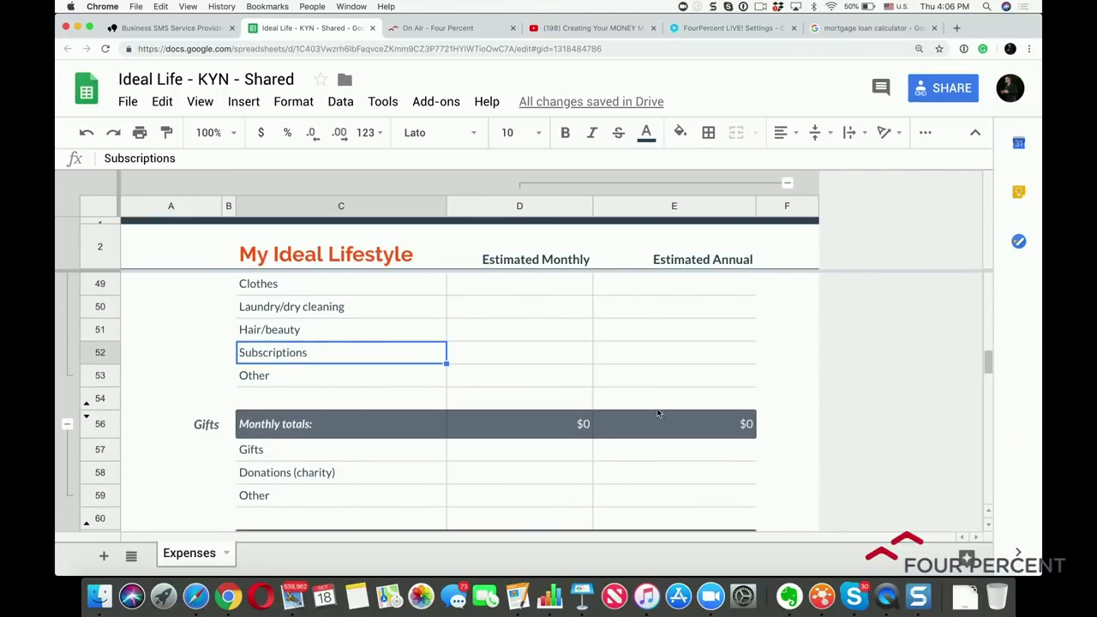
scroll(656, 411, down, 2)
scroll(657, 418, down, 3)
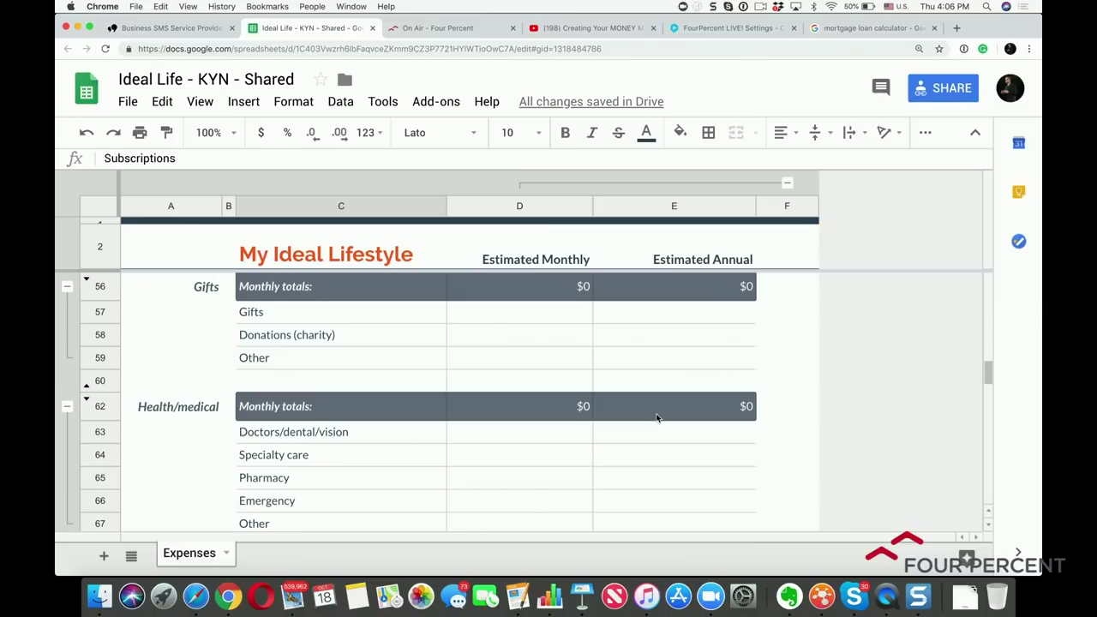
click(373, 339)
click(361, 365)
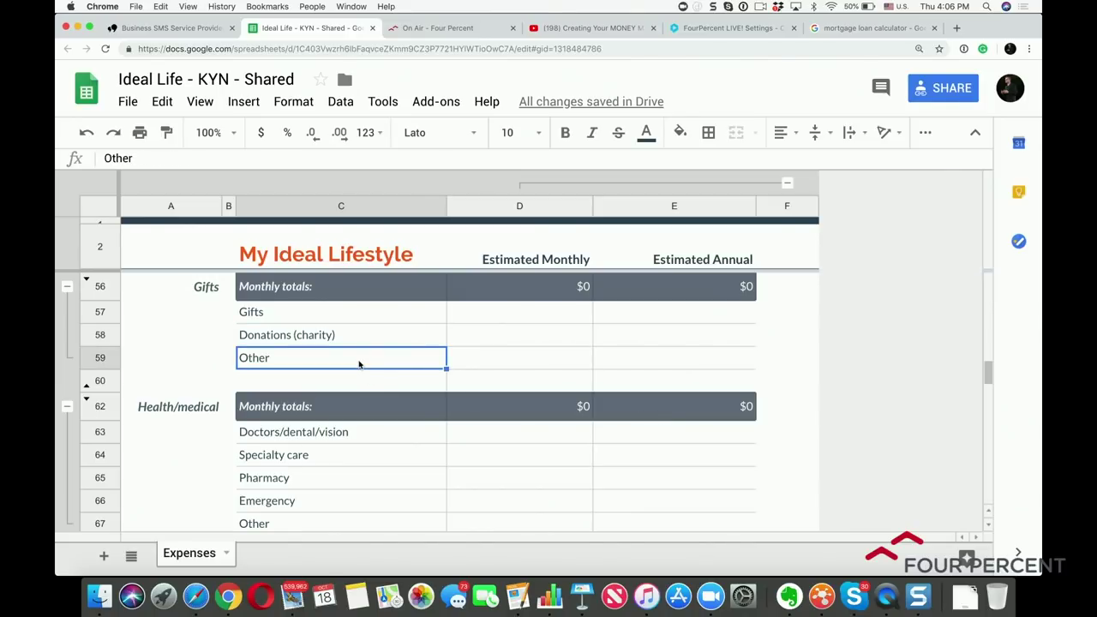
click(366, 437)
Step: Review the Home section's Furnishings and Lawn/garden categories, including the monthly and annual estimate cells for Lawn/garden
scroll(366, 437, down, 8)
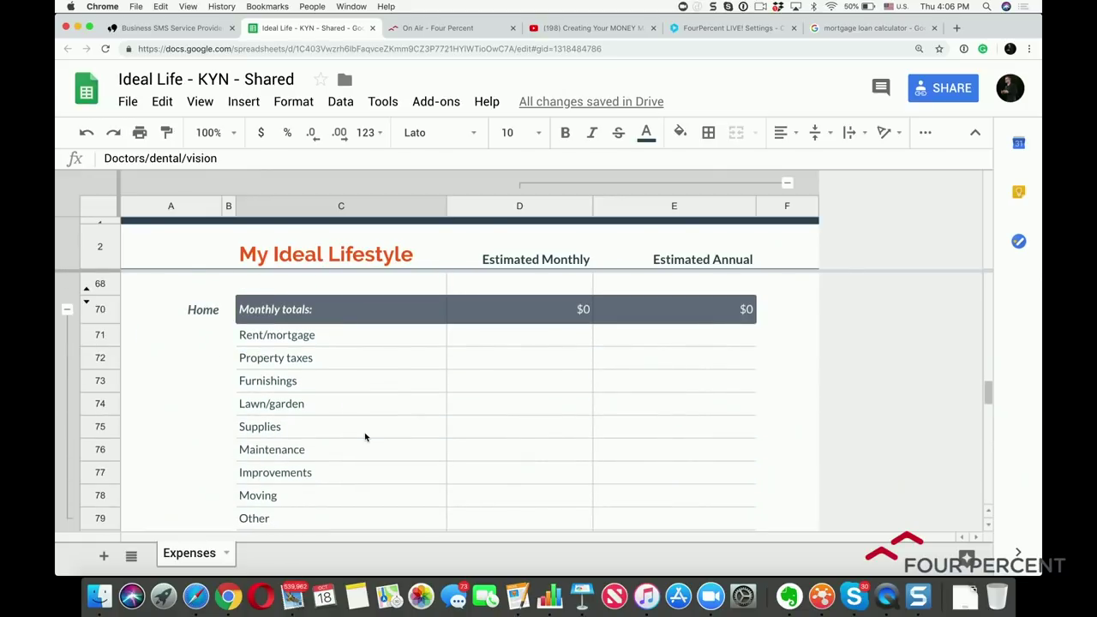
scroll(365, 437, down, 2)
click(312, 329)
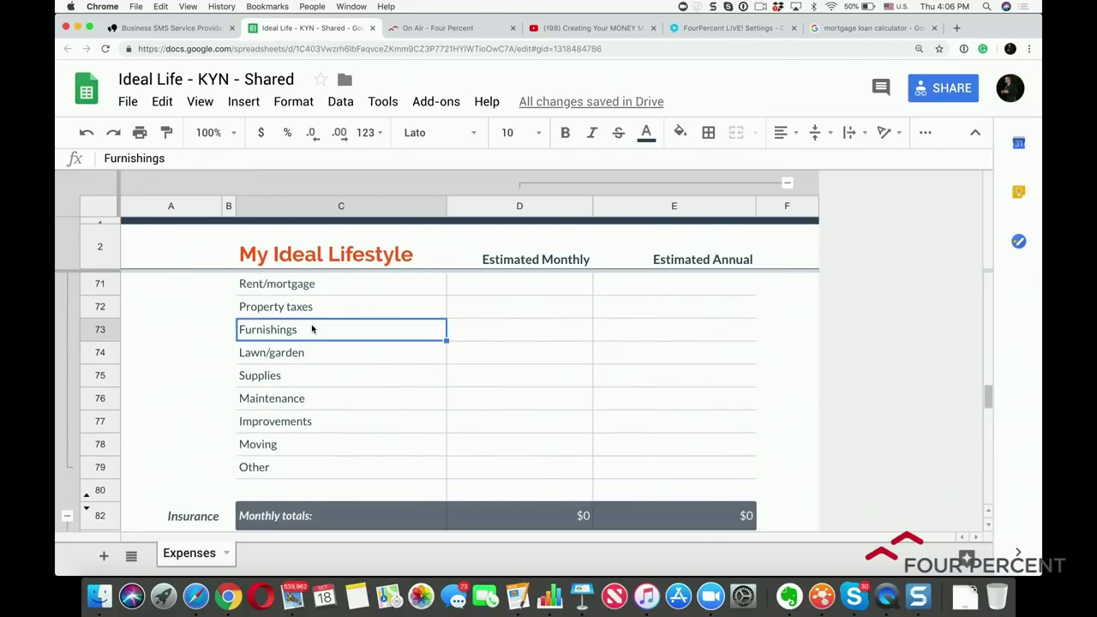
click(323, 354)
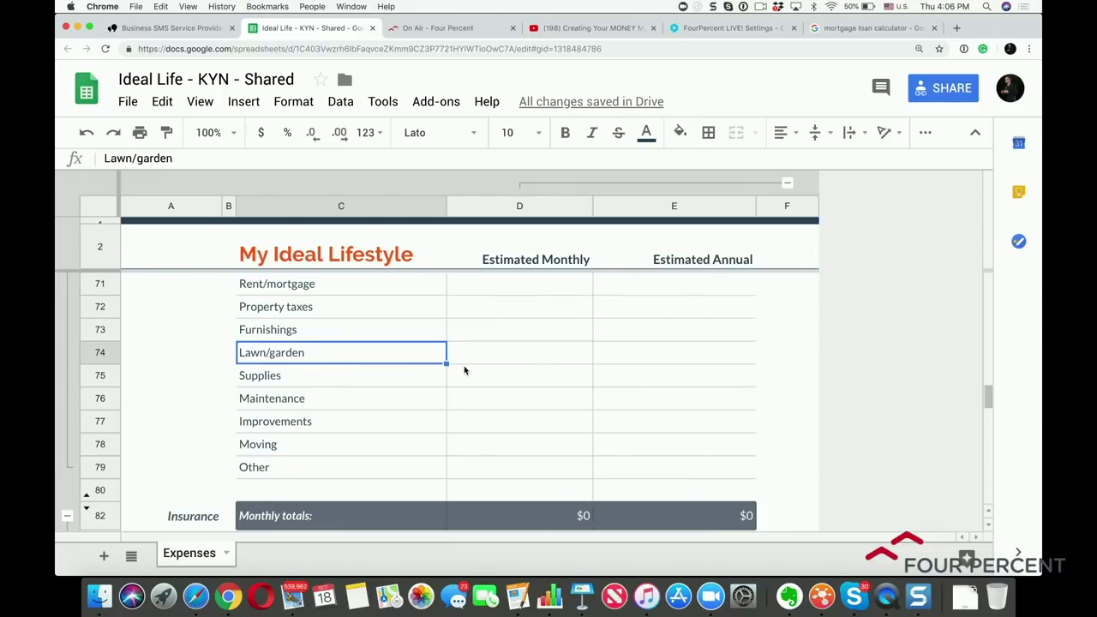
click(458, 353)
click(623, 354)
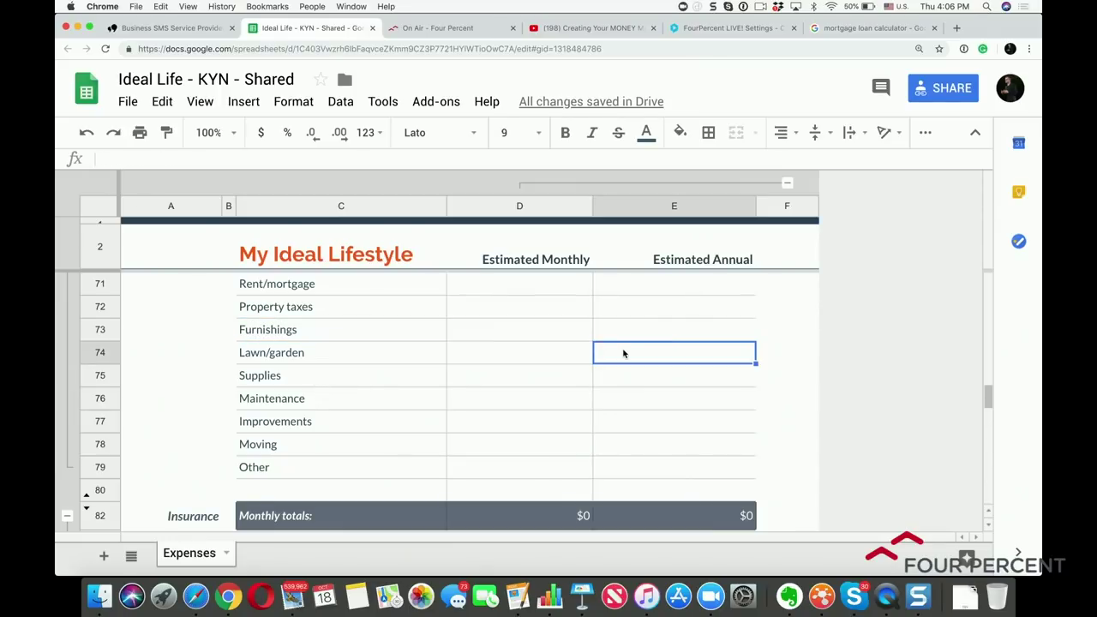
Step: Review the Home categories from Maintenance through Moving, with the annual estimate cell for Improvements and the monthly one for Moving
click(338, 397)
click(339, 423)
click(339, 443)
scroll(339, 443, down, 2)
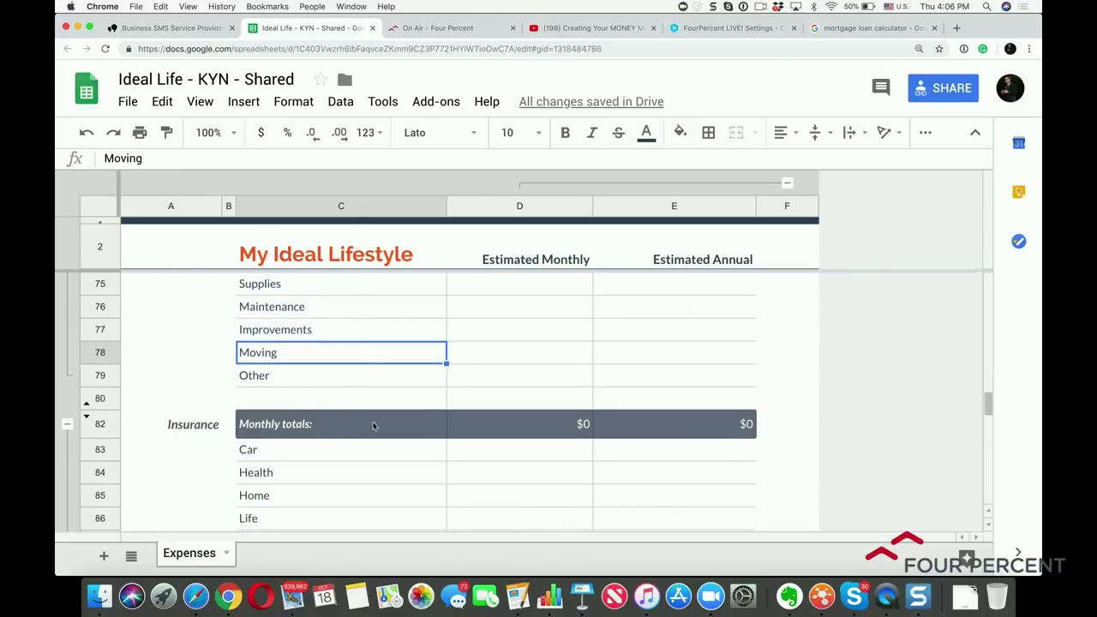
click(645, 339)
click(589, 350)
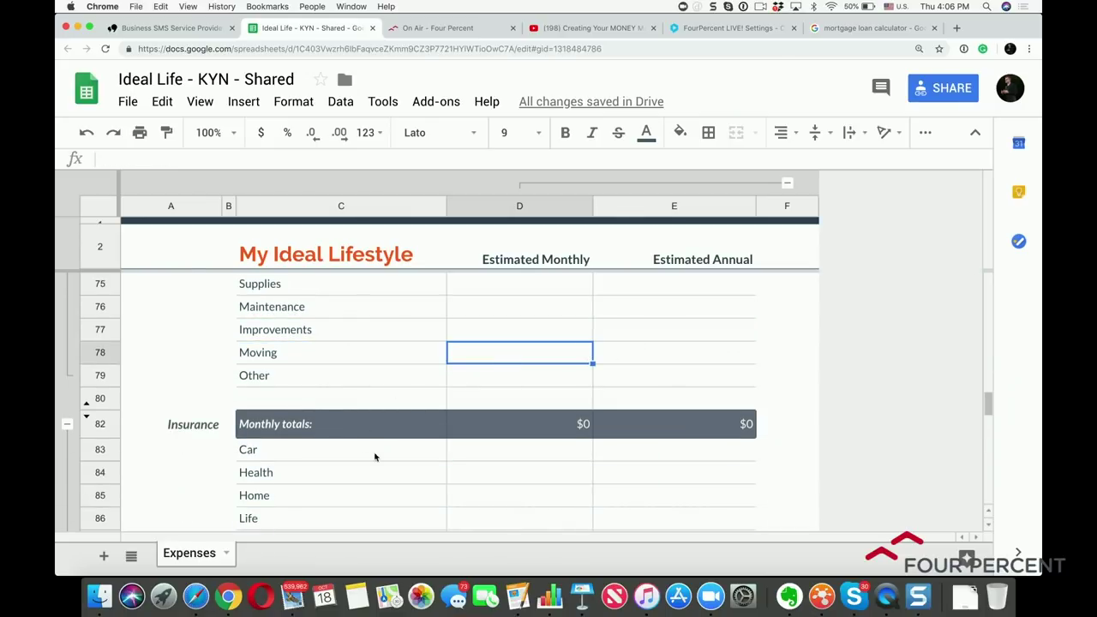
Step: Review the expense categories listed in the Pets and Technology sections
scroll(374, 457, down, 5)
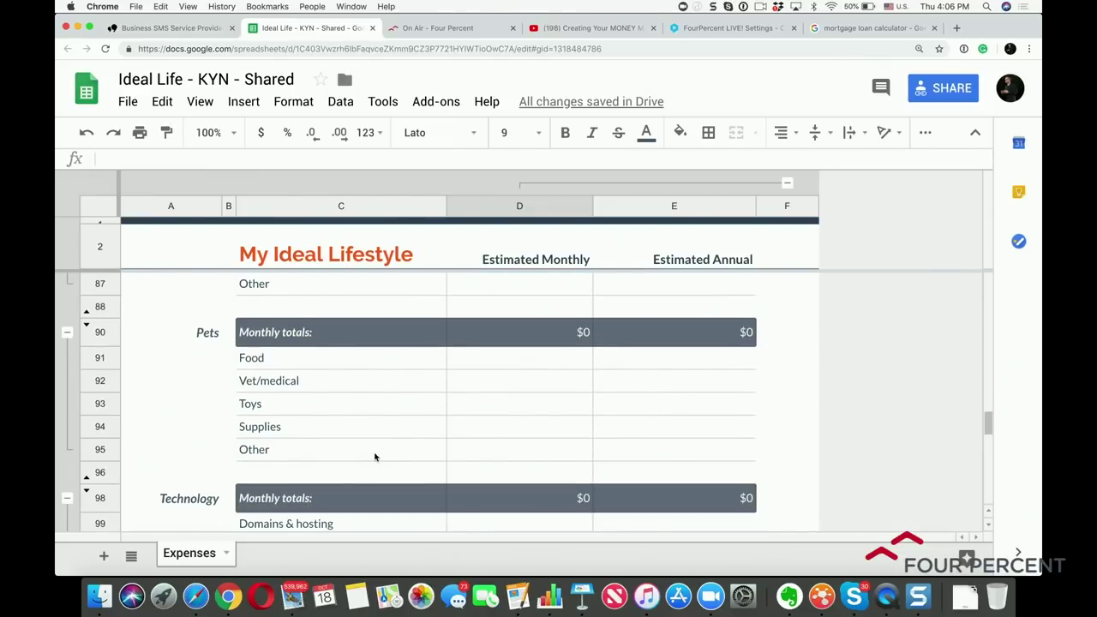
scroll(374, 457, down, 1)
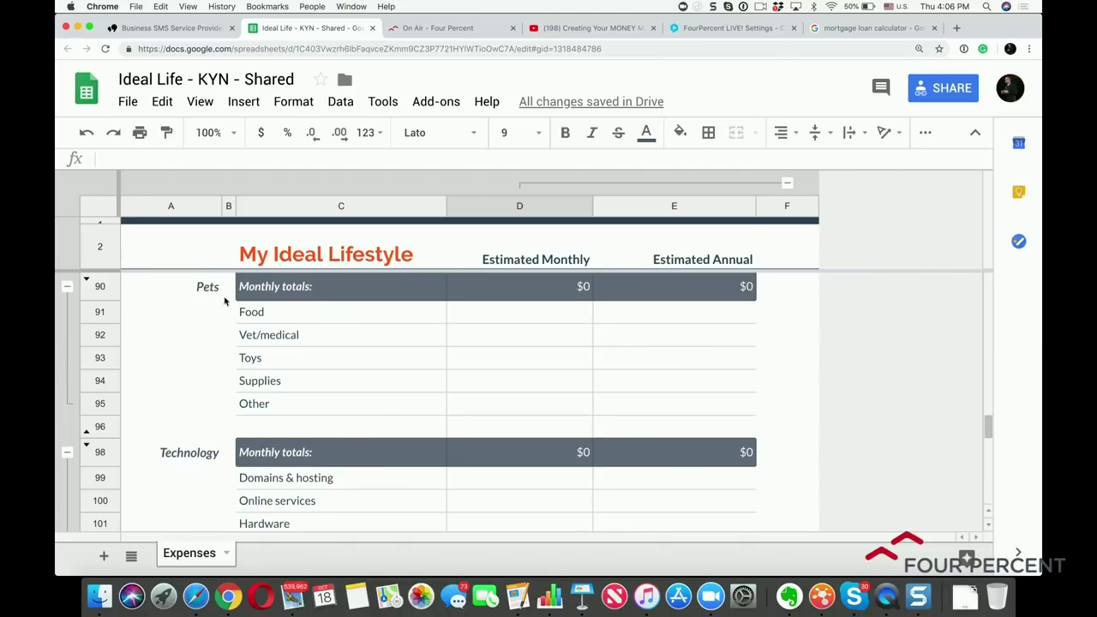
scroll(378, 413, down, 2)
scroll(377, 413, down, 1)
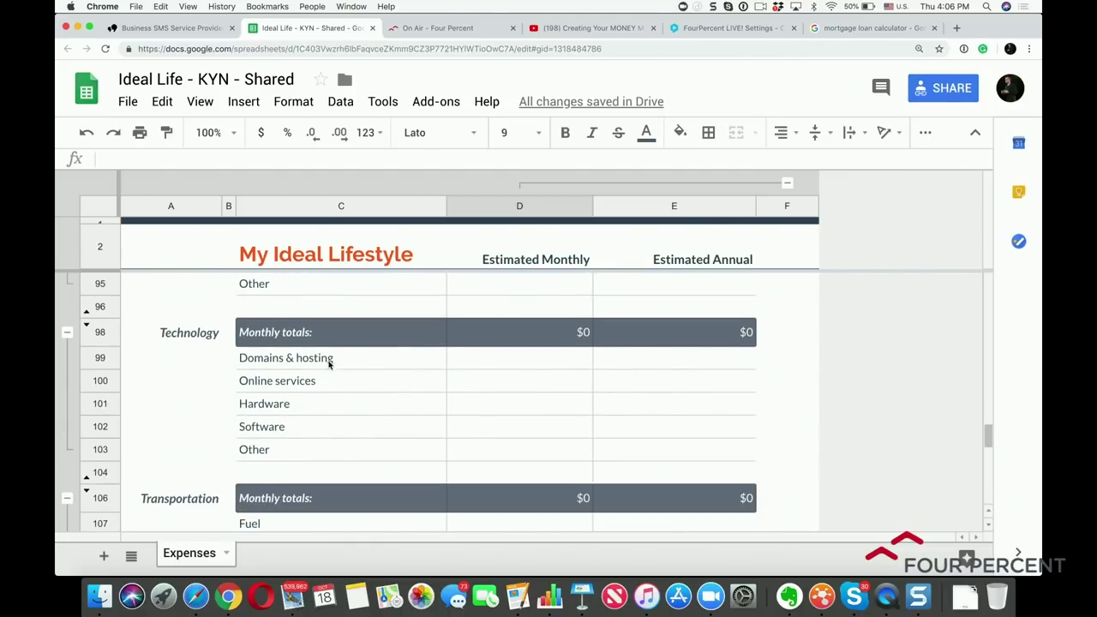
Step: Delete the Technology section's header row containing its monthly totals
click(187, 335)
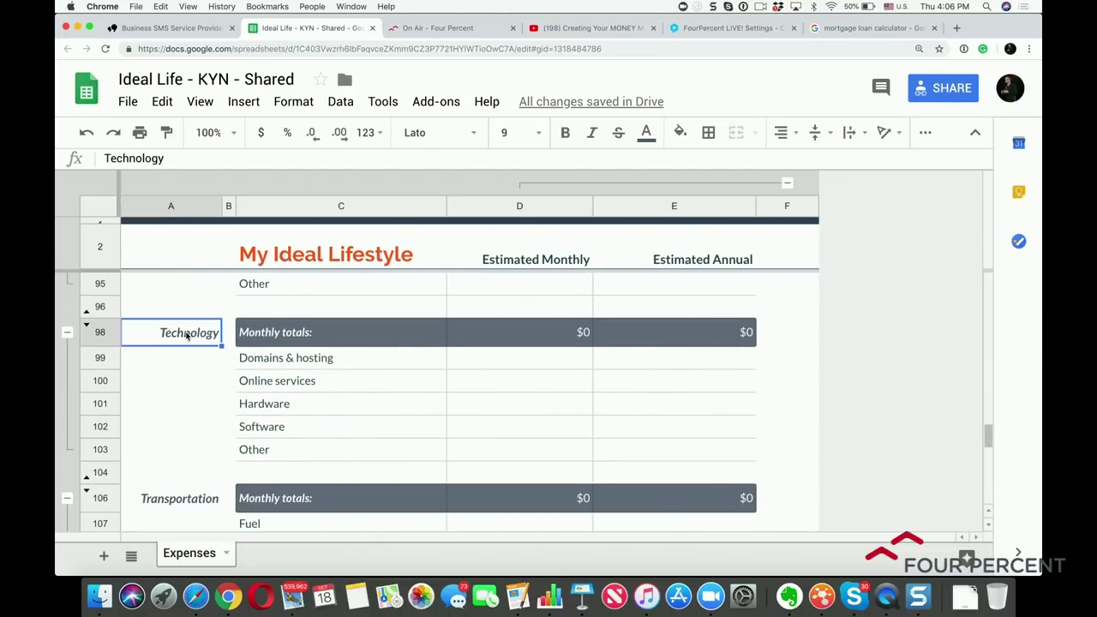
click(102, 332)
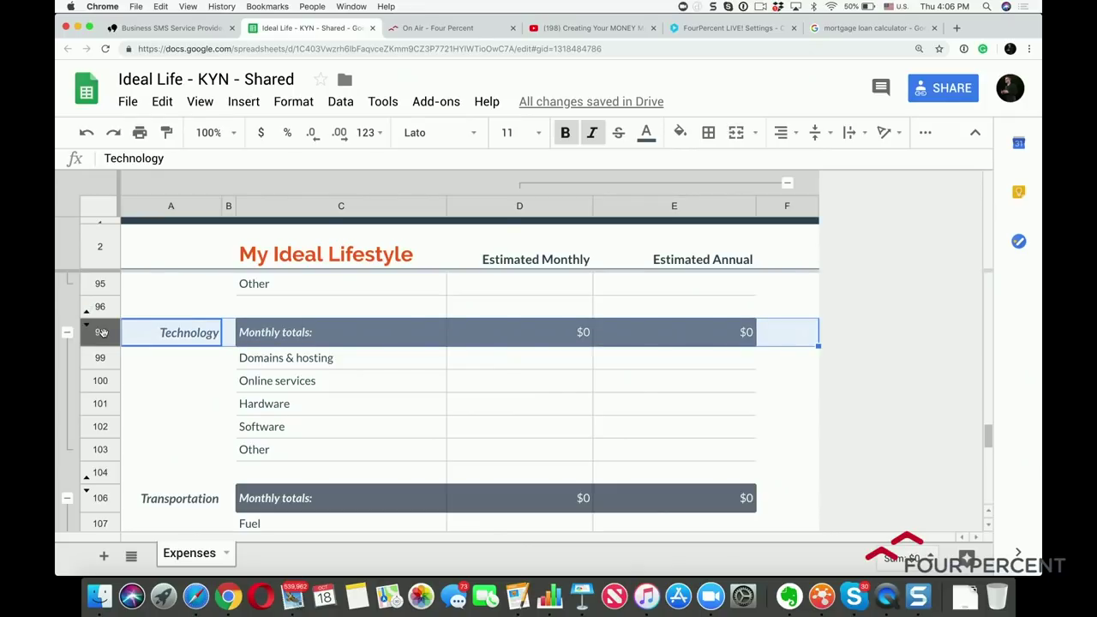
right_click(102, 333)
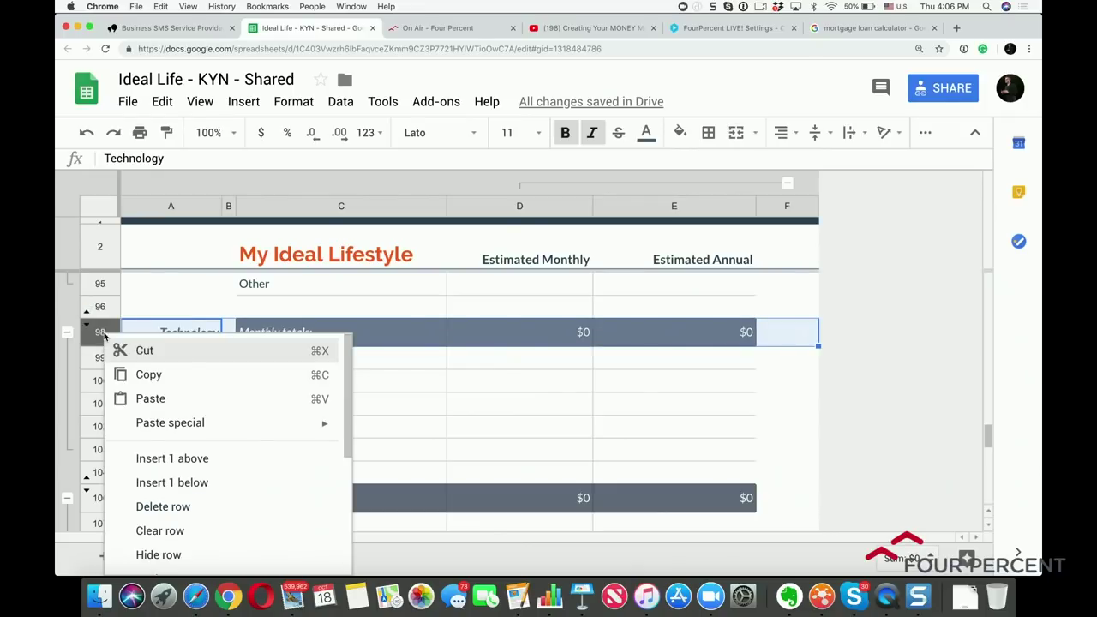
click(159, 506)
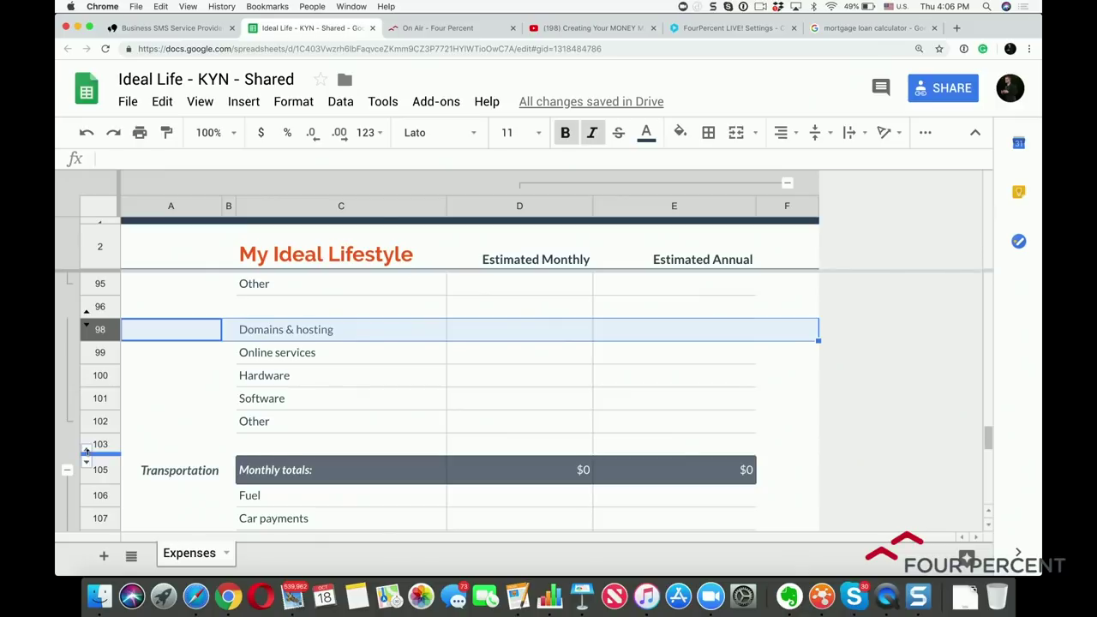
Step: Unhide the hidden row above Transportation and delete rows 98–104, removing the rest of the Technology section
click(86, 461)
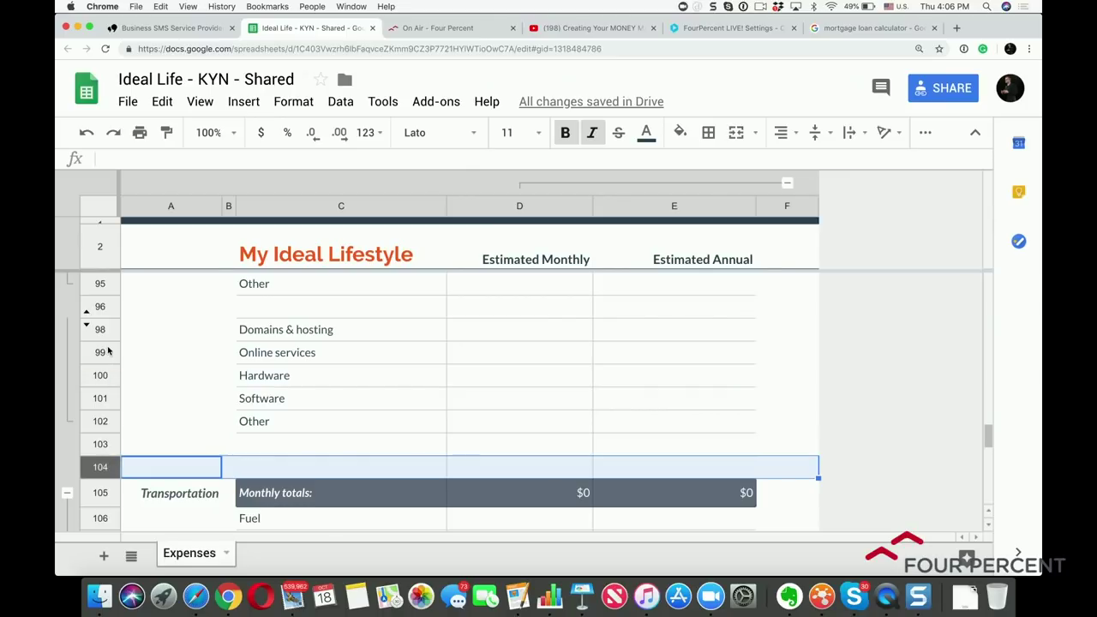
shift+click(109, 334)
right_click(109, 335)
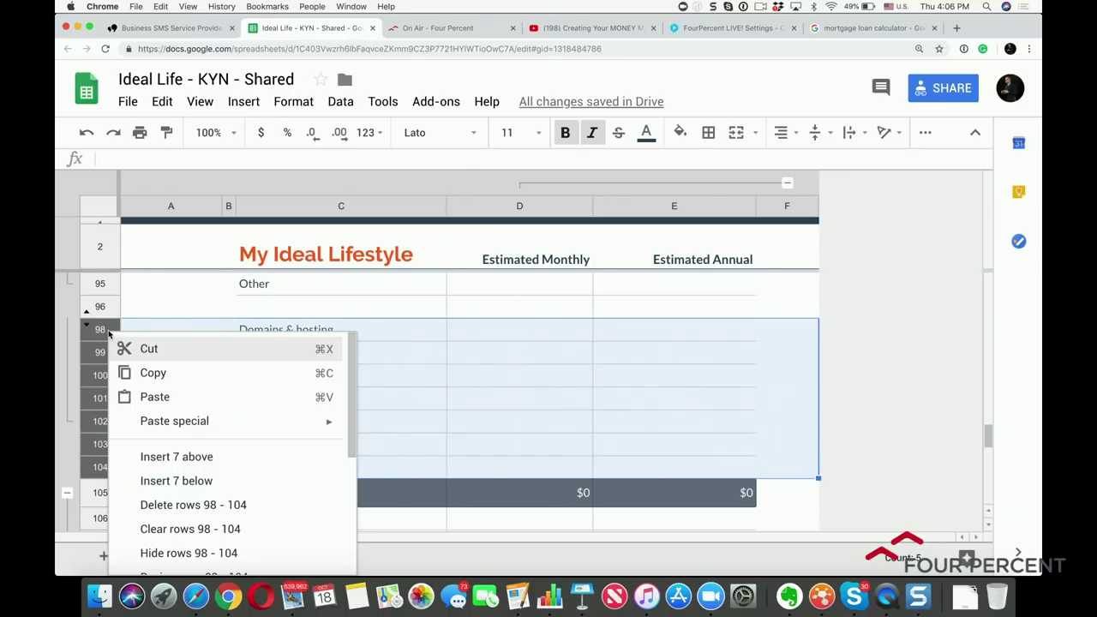
click(193, 504)
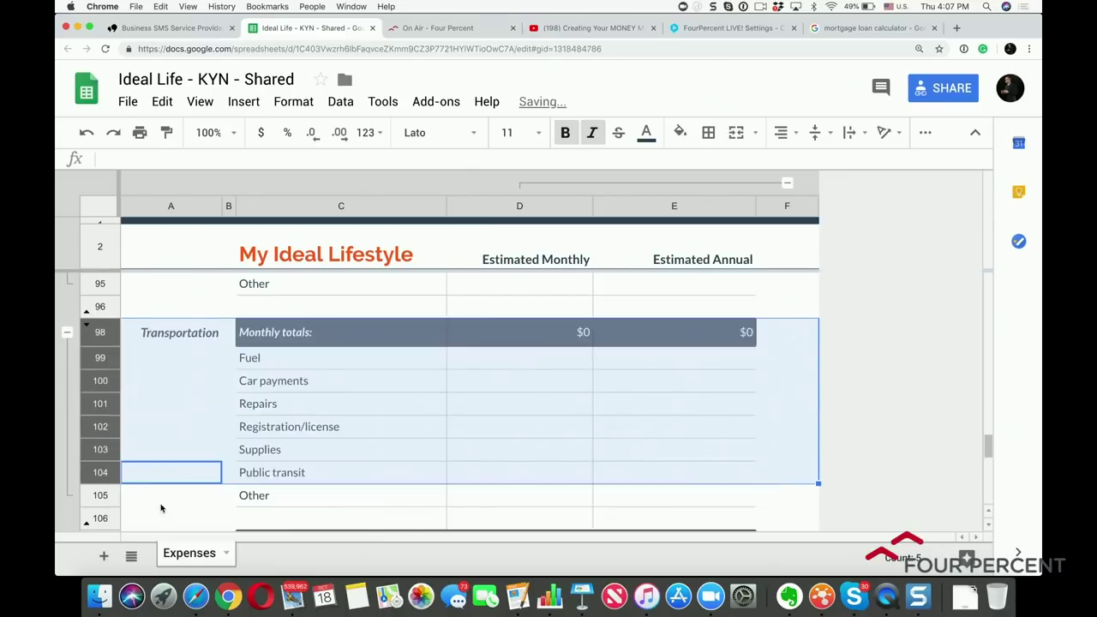
click(215, 306)
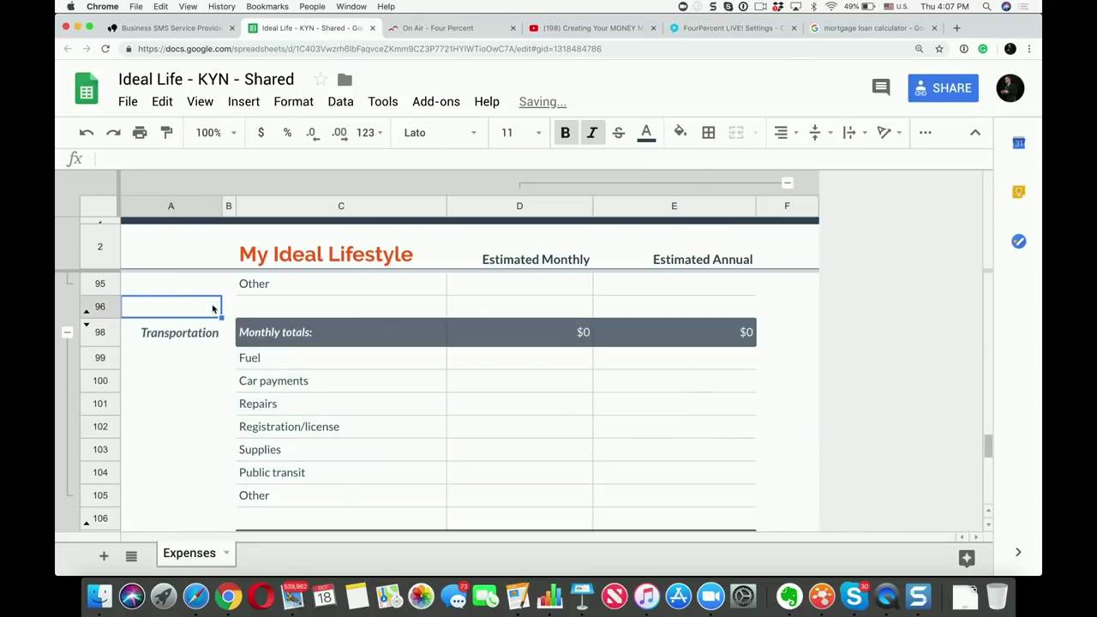
Step: Review the Transportation categories and the remaining sections down to the final Other section with its placeholder categories
click(204, 338)
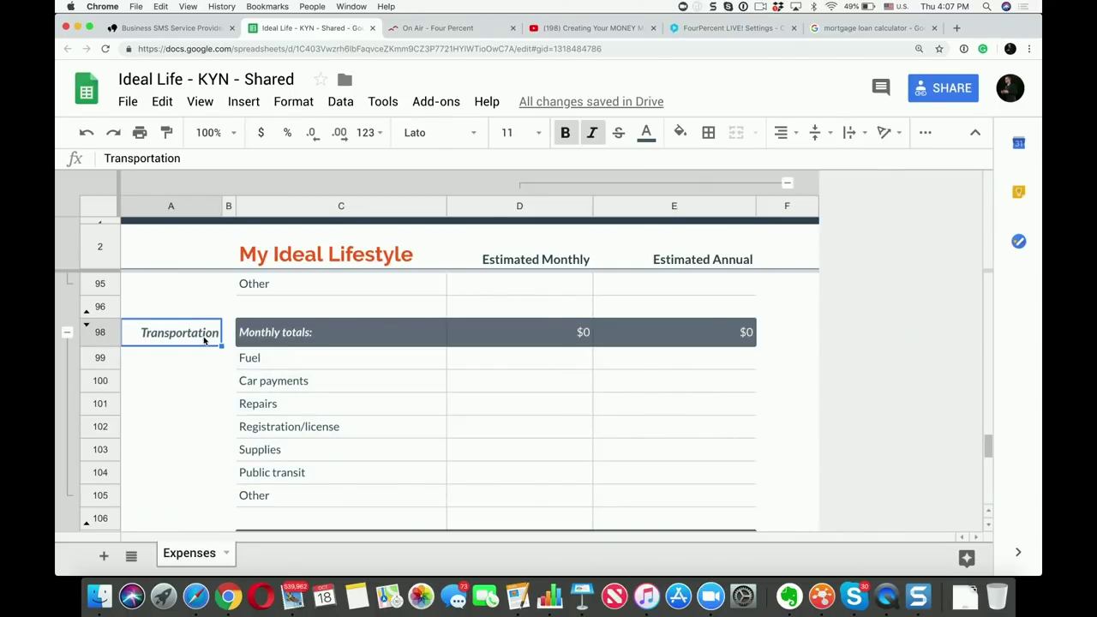
scroll(246, 424, down, 1)
scroll(246, 424, up, 1)
scroll(246, 424, down, 1)
scroll(246, 421, down, 4)
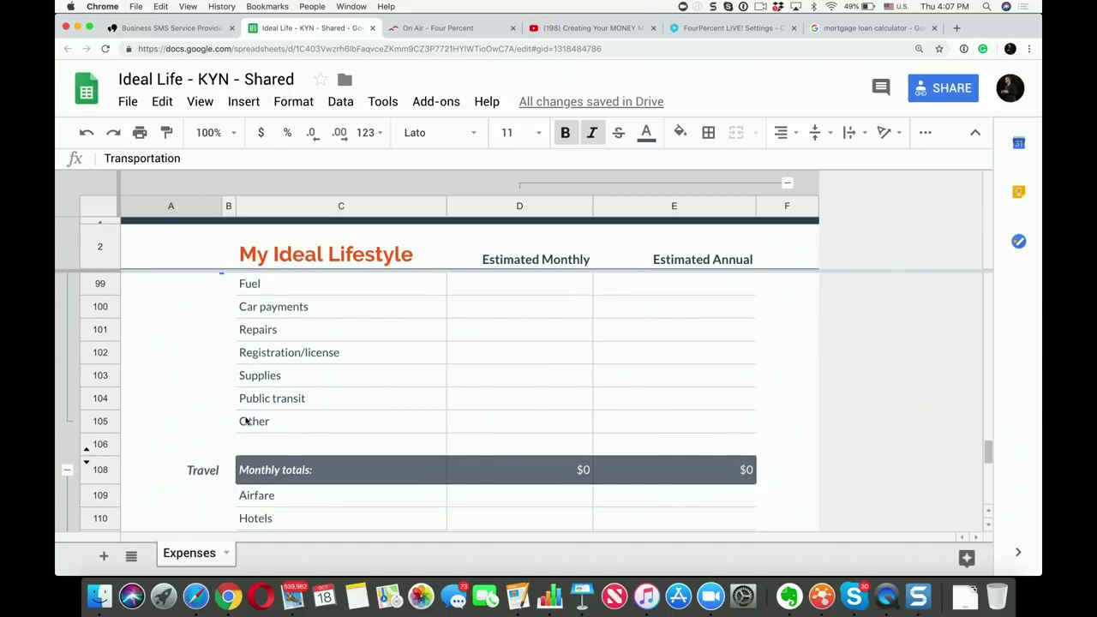
scroll(246, 420, down, 8)
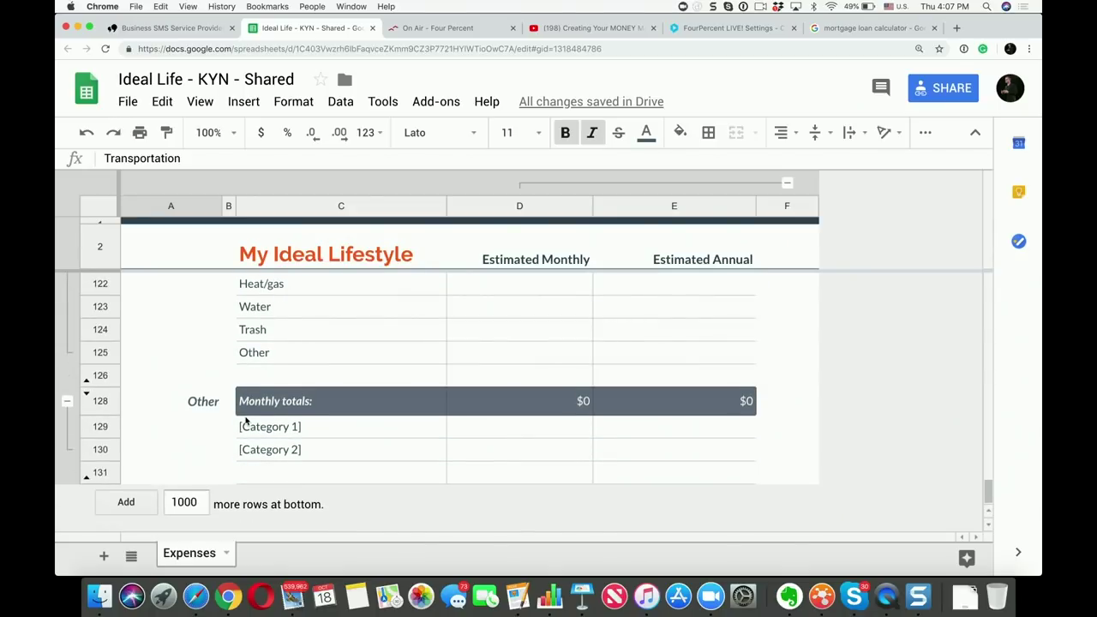
Step: Reduce the spreadsheet page's browser zoom to 110% and switch to the Four Percent On Air page with the live chat room
scroll(246, 420, up, 15)
key(super+minus)
key(super+minus)
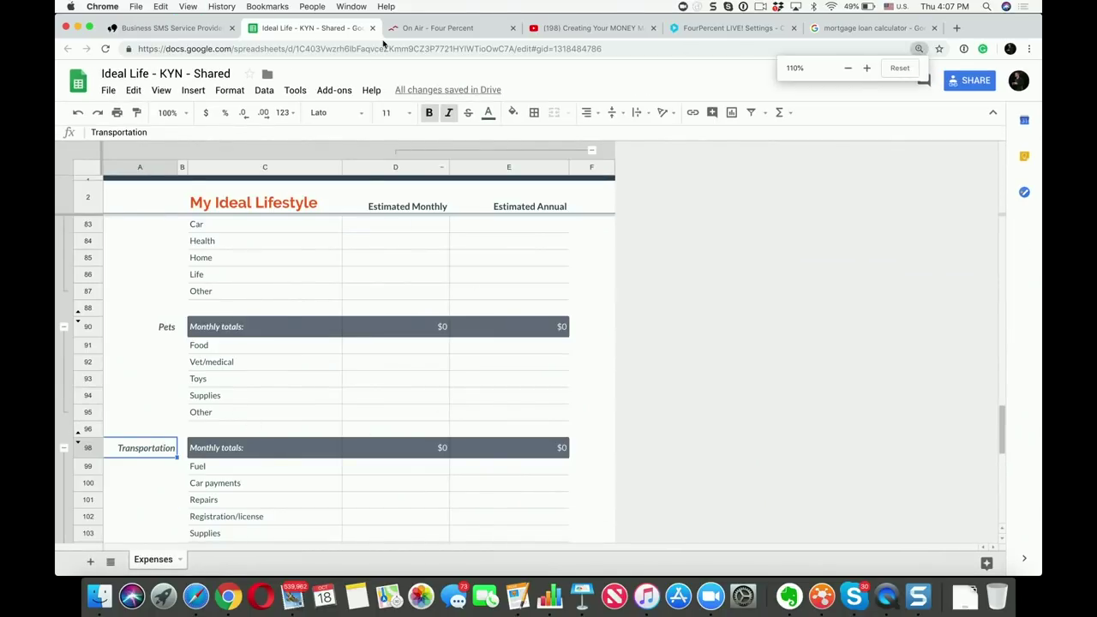
click(441, 29)
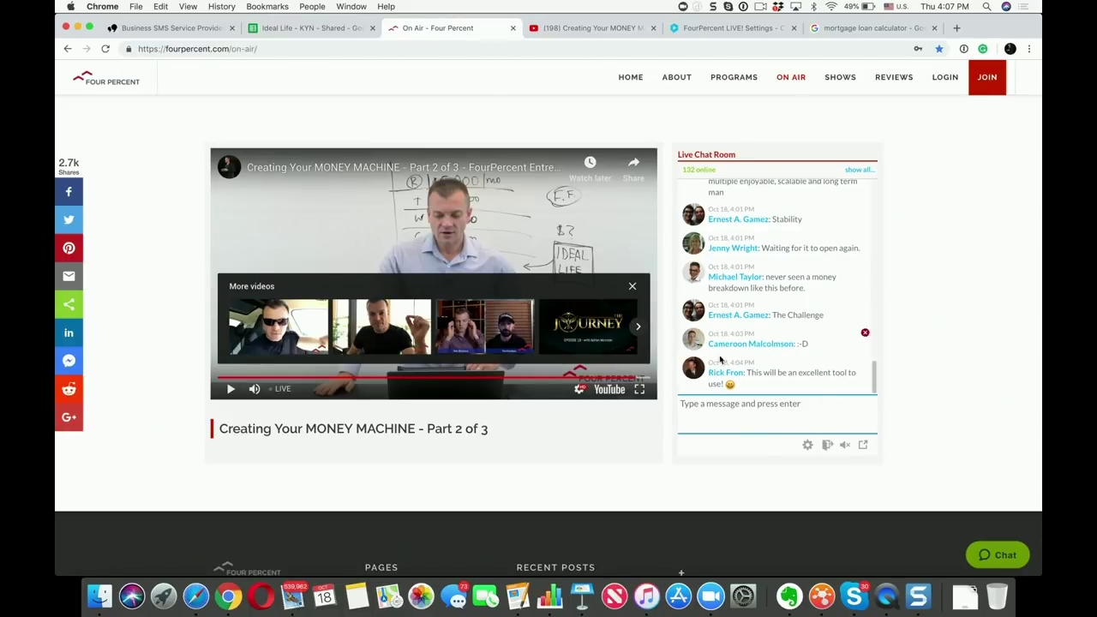